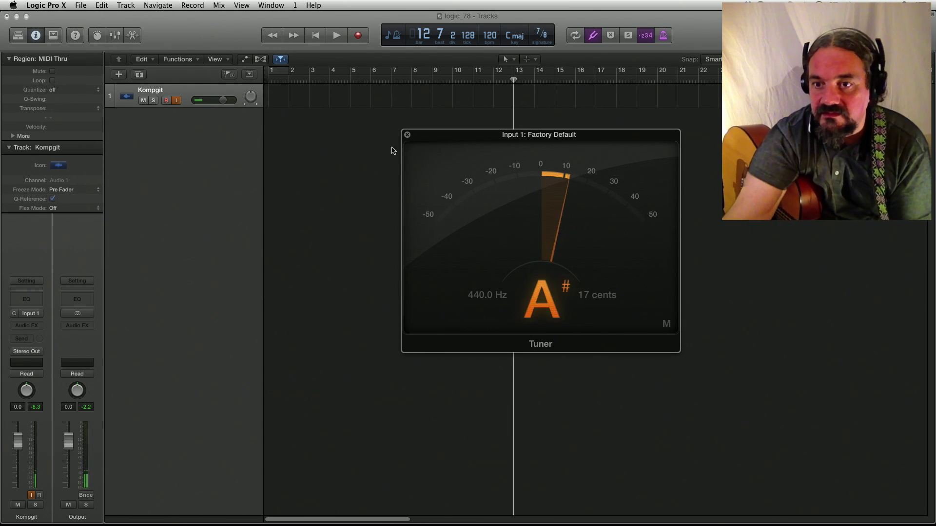
- Close the Tuner window to bring back the empty Kompgit track
{"action": "left_click", "coordinate": [407, 135]}
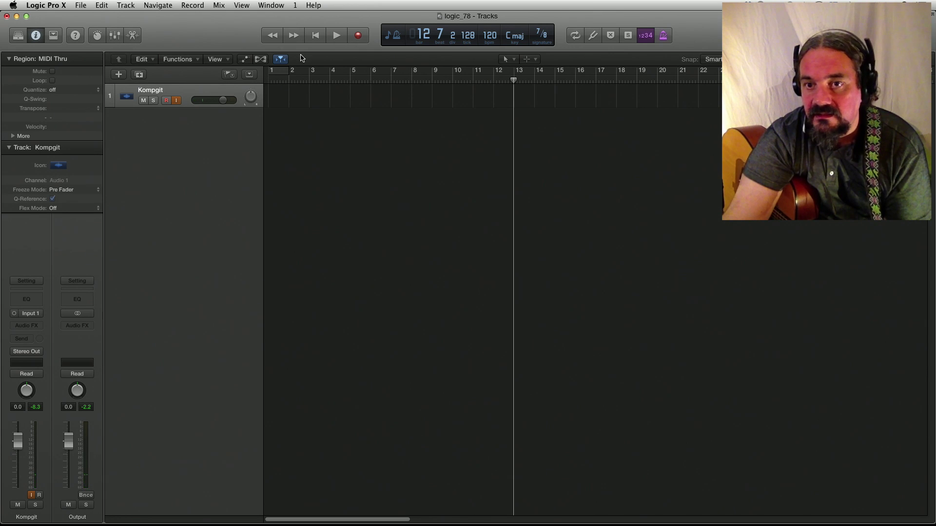
- Return to the project start and add a Drummer track, Brooklyn, below Kompgit
{"action": "left_click", "coordinate": [315, 36]}
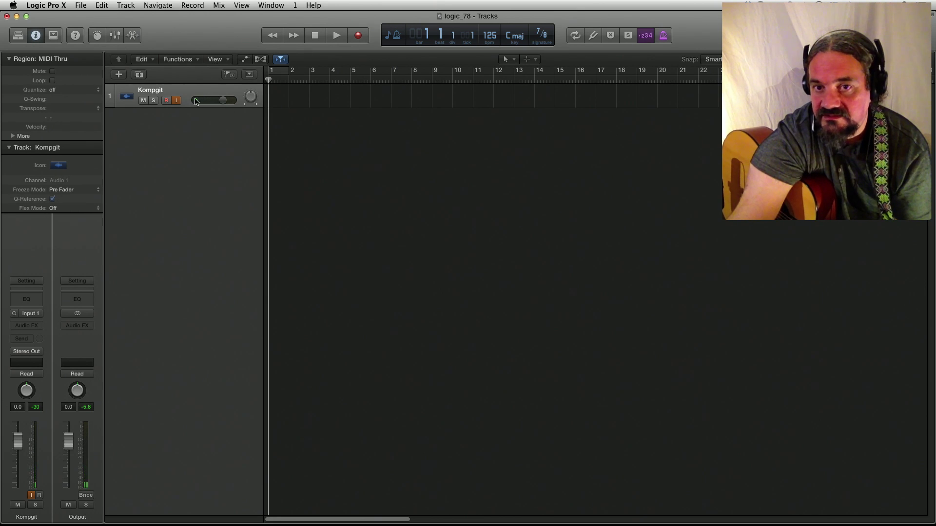
{"action": "left_click", "coordinate": [117, 76]}
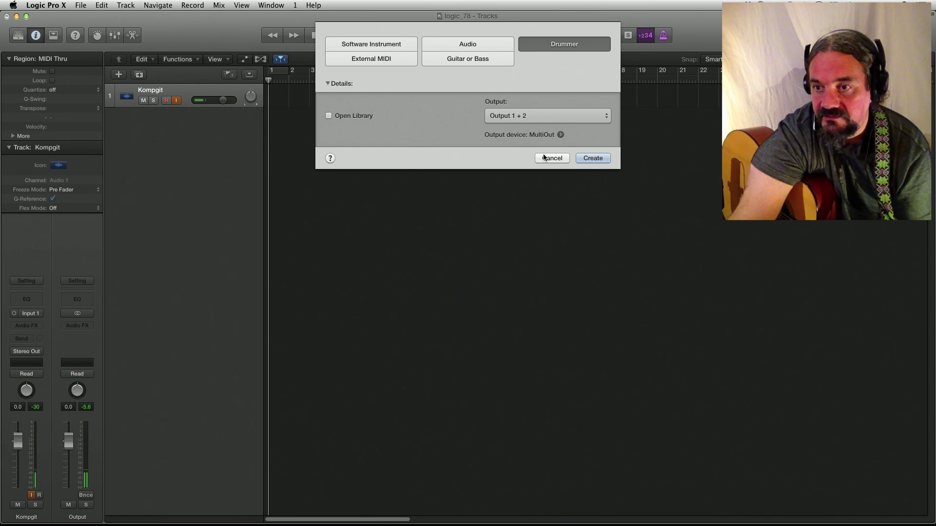
{"action": "key", "text": "Return"}
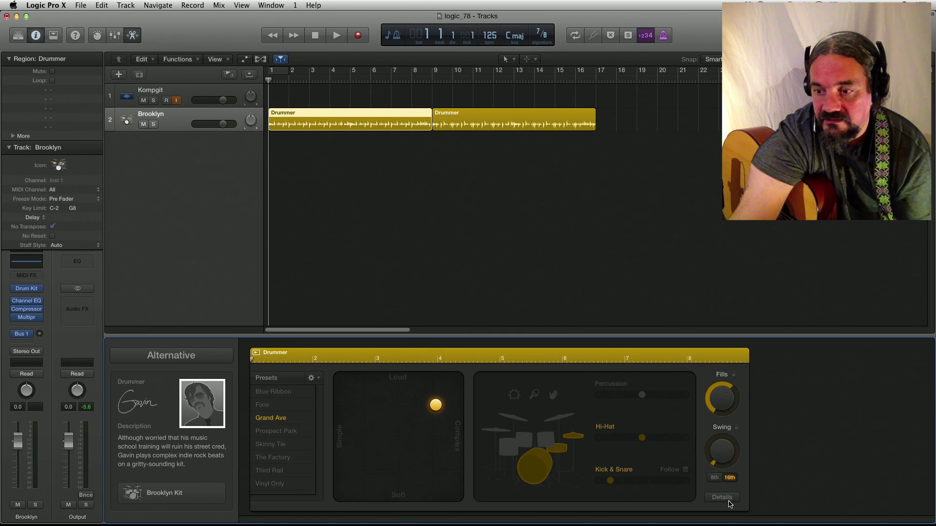
- Delete the second Drummer region, audition the drums, and trim the remaining region to one bar
{"action": "left_click", "coordinate": [552, 109]}
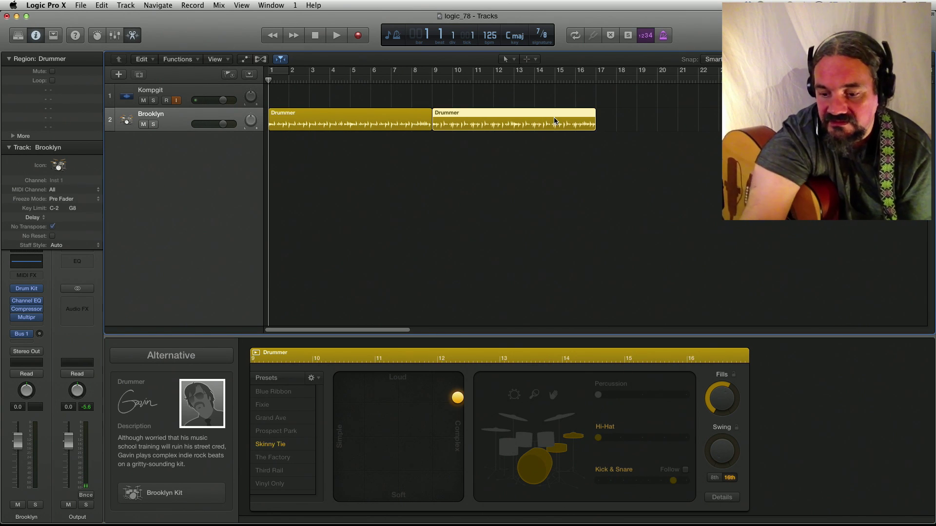
{"action": "key", "text": "Delete"}
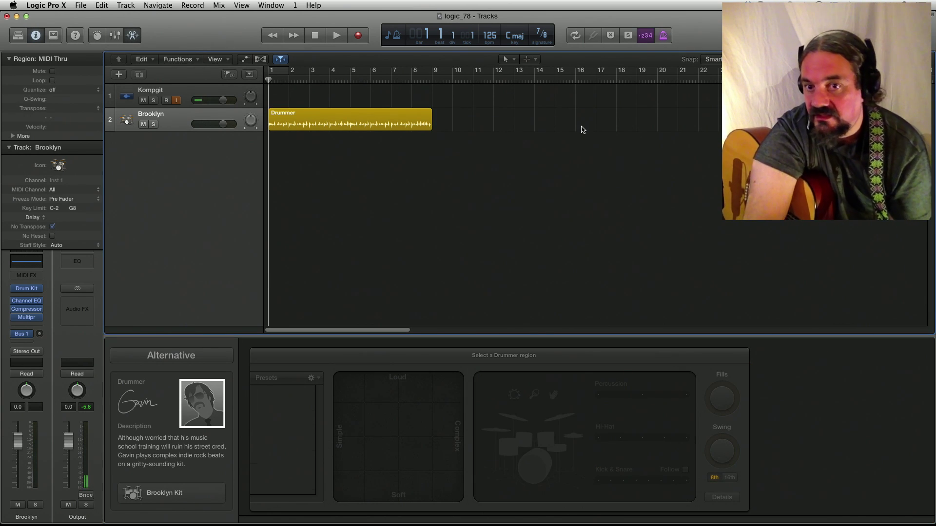
{"action": "key", "text": "space"}
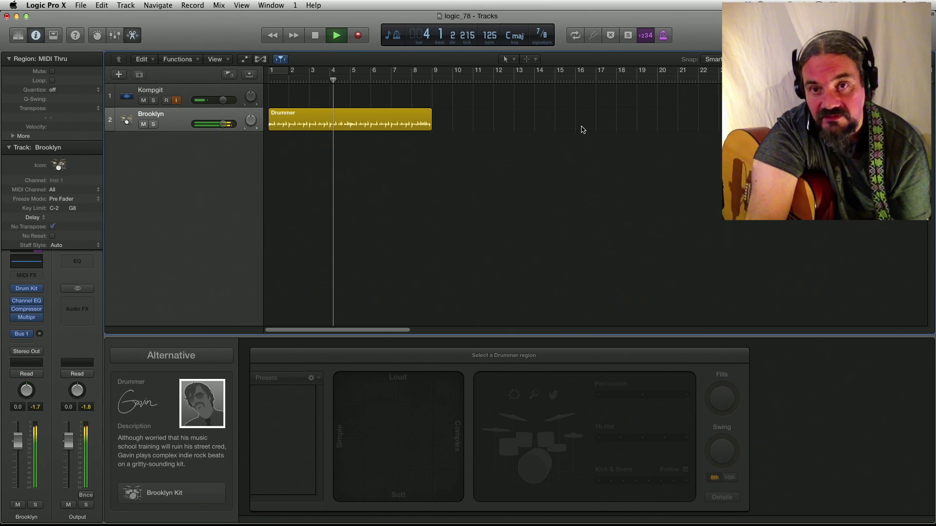
{"action": "key", "text": "space"}
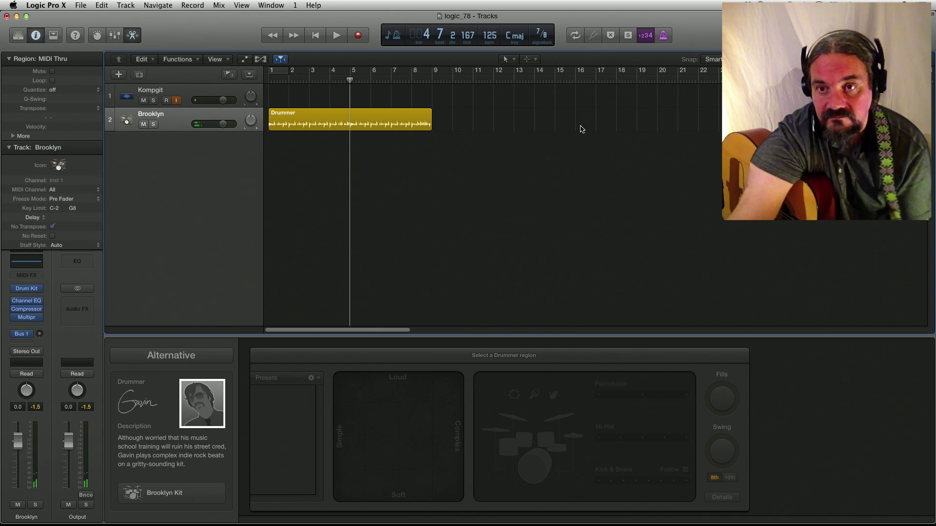
{"action": "left_click_drag", "start_coordinate": [429, 124], "coordinate": [288, 127]}
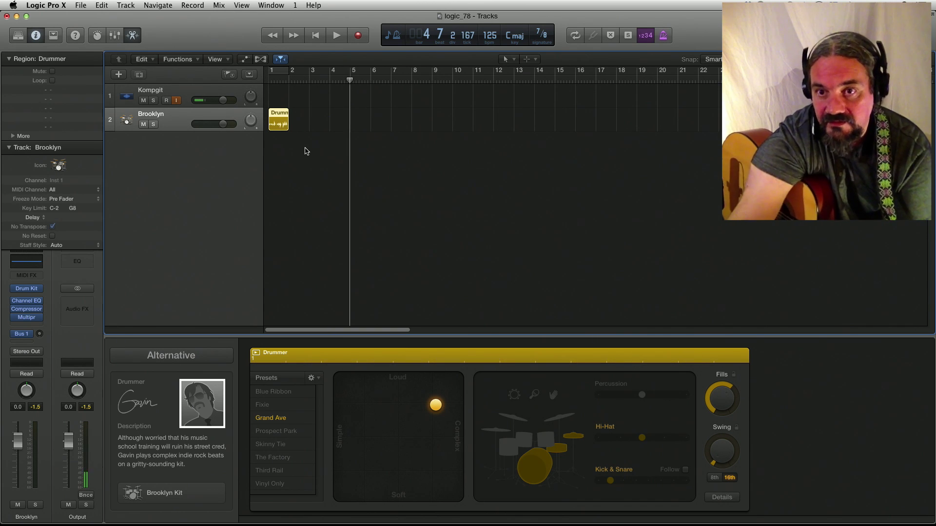
- Cycle bars 1–2 and audition the one-bar Drummer loop
{"action": "left_click", "coordinate": [273, 75]}
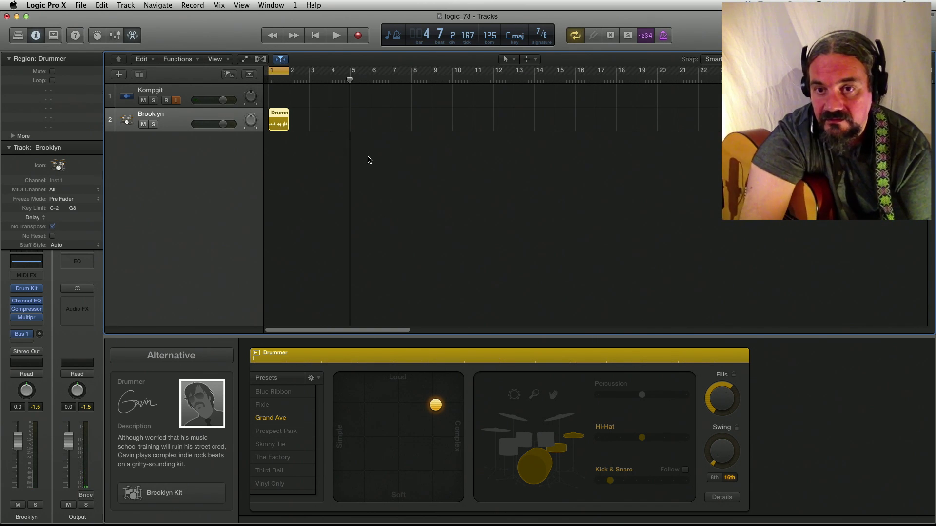
{"action": "key", "text": "space"}
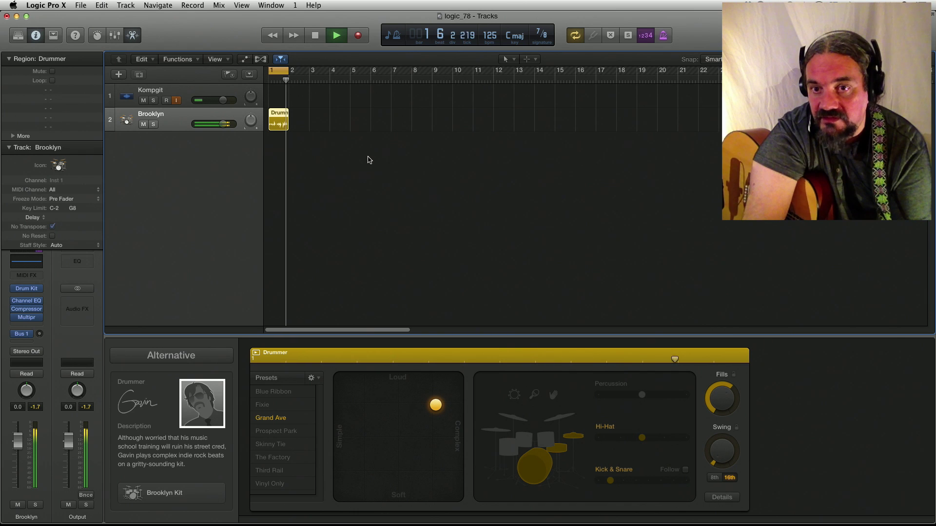
{"action": "key", "text": "space"}
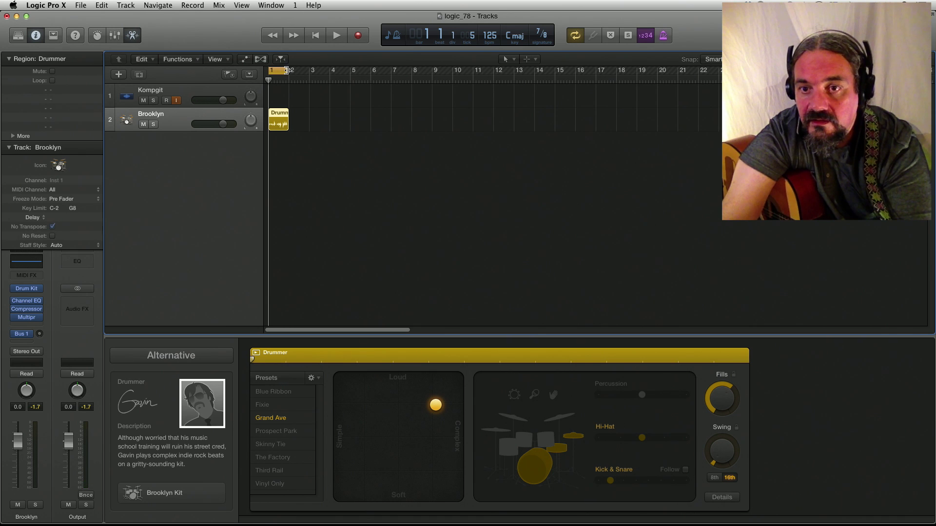
- Repeat the one-bar Drummer region from bar 2 through bar 14, then record guitar from bar 1
{"action": "left_click_drag", "start_coordinate": [286, 71], "coordinate": [292, 73]}
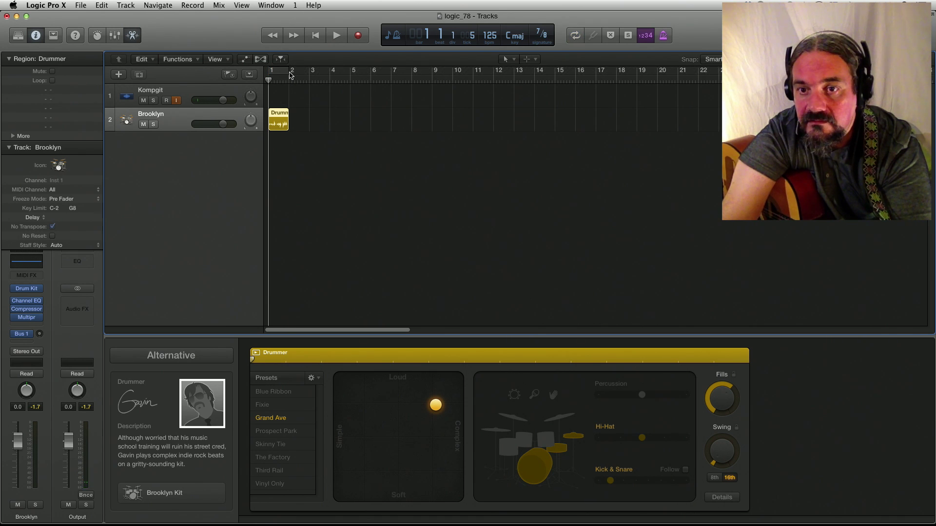
{"action": "left_click", "coordinate": [291, 79]}
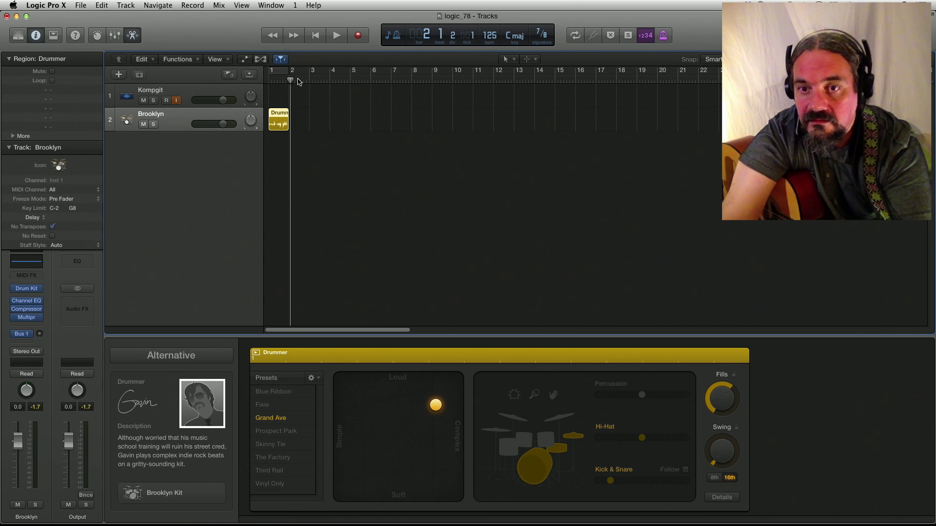
{"action": "left_click_drag", "start_coordinate": [294, 82], "coordinate": [290, 80]}
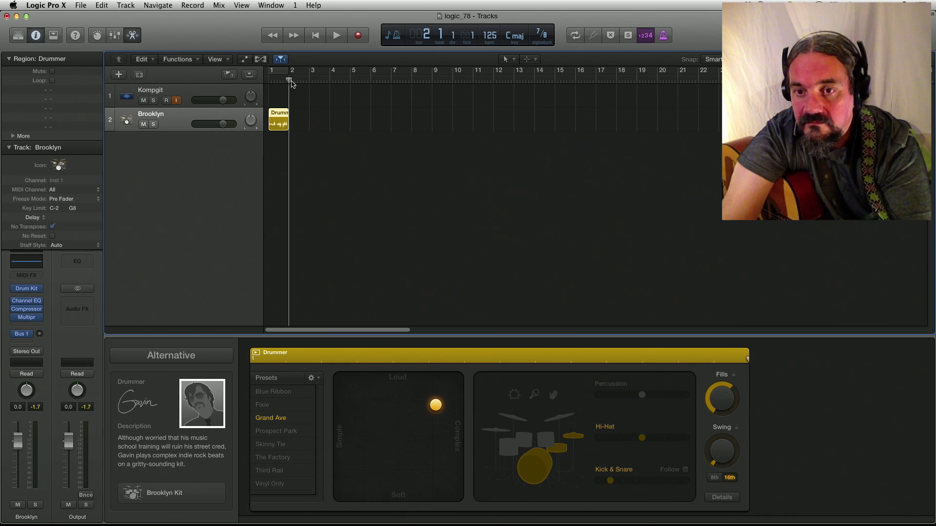
{"action": "key", "text": "period"}
{"action": "key", "text": "period"}
{"action": "key", "text": "period"}
{"action": "key", "text": "period"}
{"action": "key", "text": "period"}
{"action": "key", "text": "period"}
{"action": "key", "text": "period"}
{"action": "key", "text": "period"}
{"action": "key", "text": "period"}
{"action": "key", "text": "period"}
{"action": "key", "text": "period"}
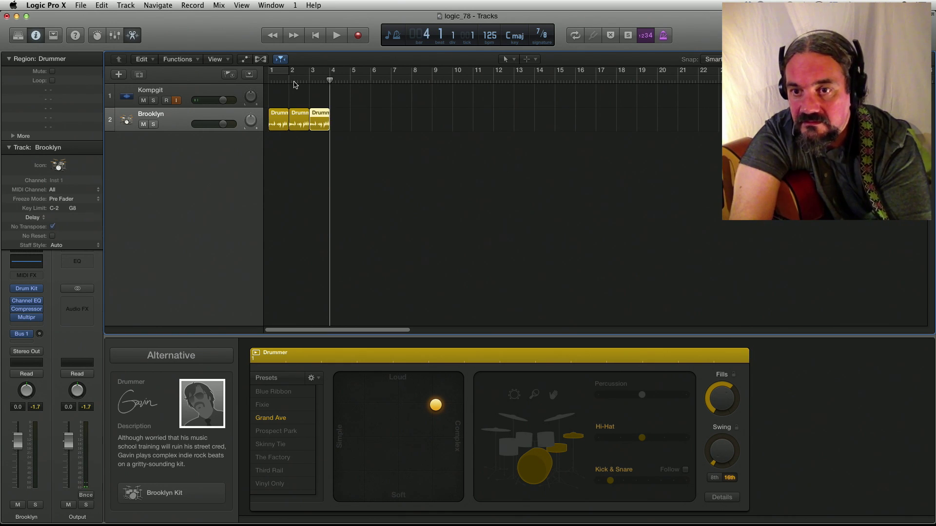
{"action": "key", "text": "period"}
{"action": "key", "text": "period"}
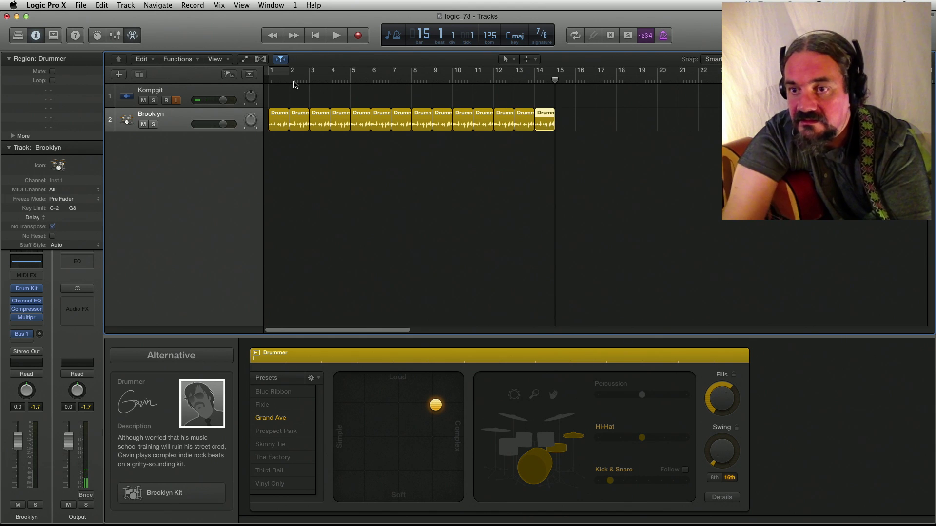
{"action": "left_click", "coordinate": [269, 83]}
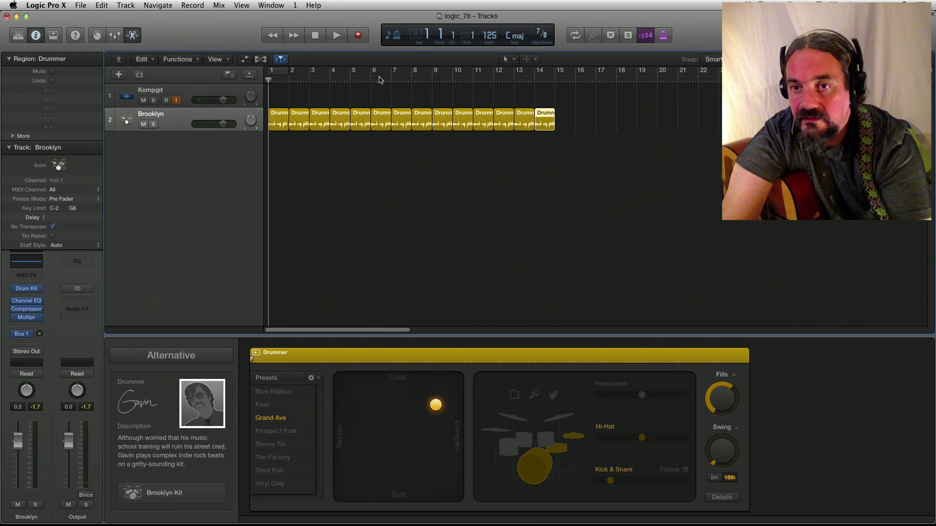
{"action": "left_click", "coordinate": [357, 37]}
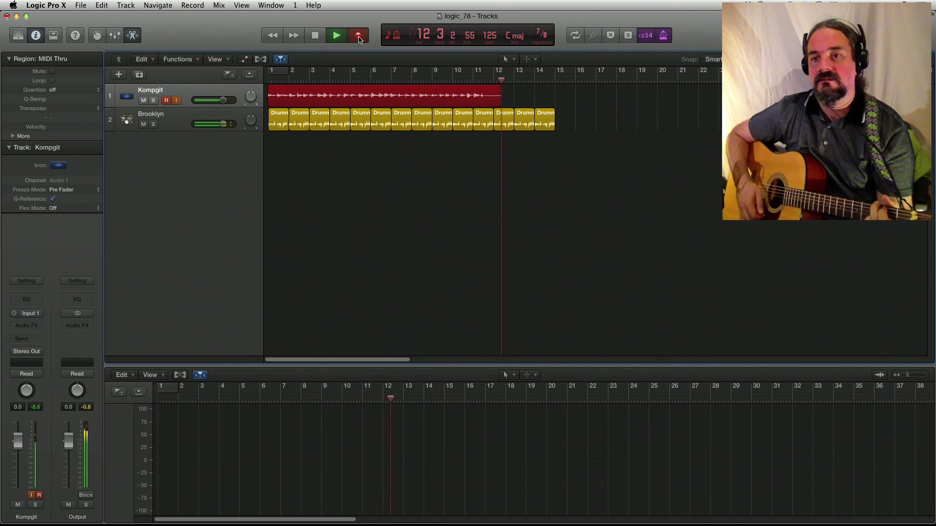
- Stop recording, leaving guitar region Kompgit#03 across bars 1 to 13
{"action": "key", "text": "space"}
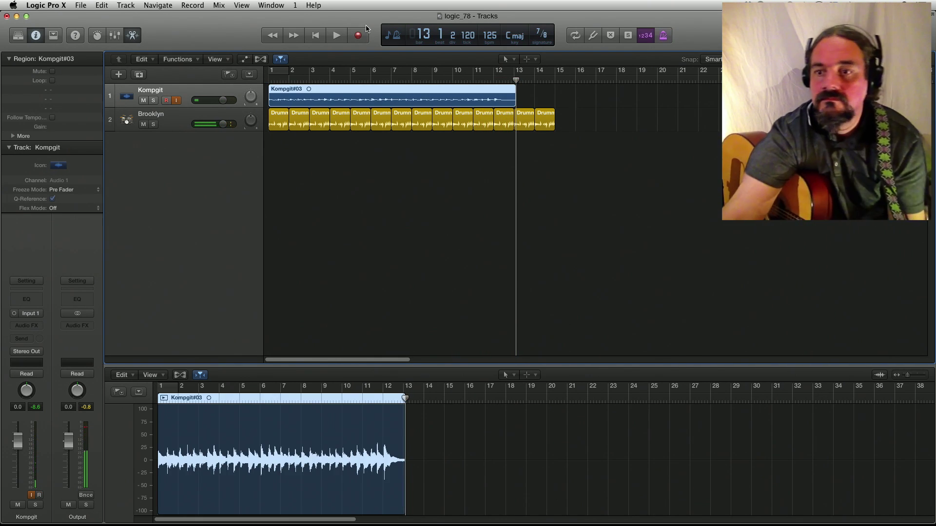
- Delete the repeated Drummer regions from bar 14 back to about bar 9
{"action": "left_click", "coordinate": [546, 122]}
{"action": "key", "text": "Delete"}
{"action": "left_click", "coordinate": [526, 128]}
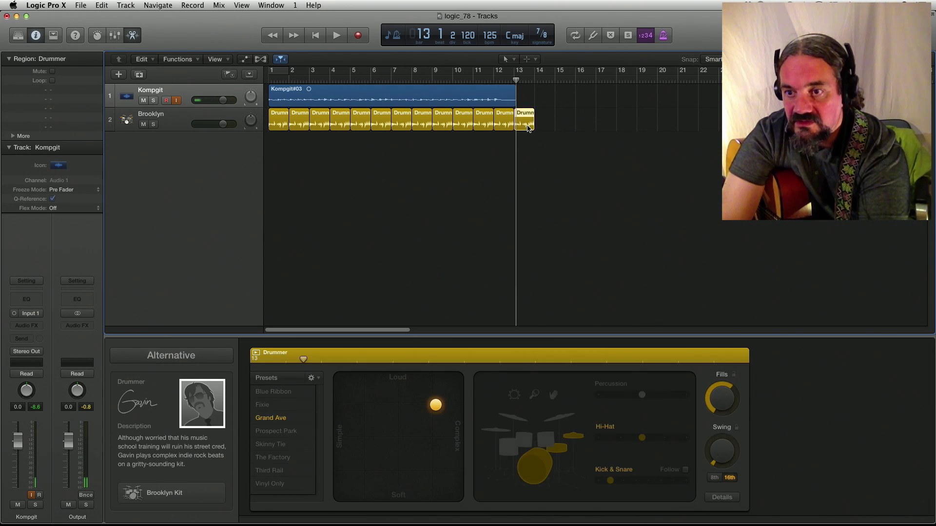
{"action": "key", "text": "Delete"}
{"action": "left_click", "coordinate": [504, 123]}
{"action": "key", "text": "Delete"}
{"action": "left_click", "coordinate": [484, 123]}
{"action": "key", "text": "Delete"}
{"action": "left_click", "coordinate": [464, 123]}
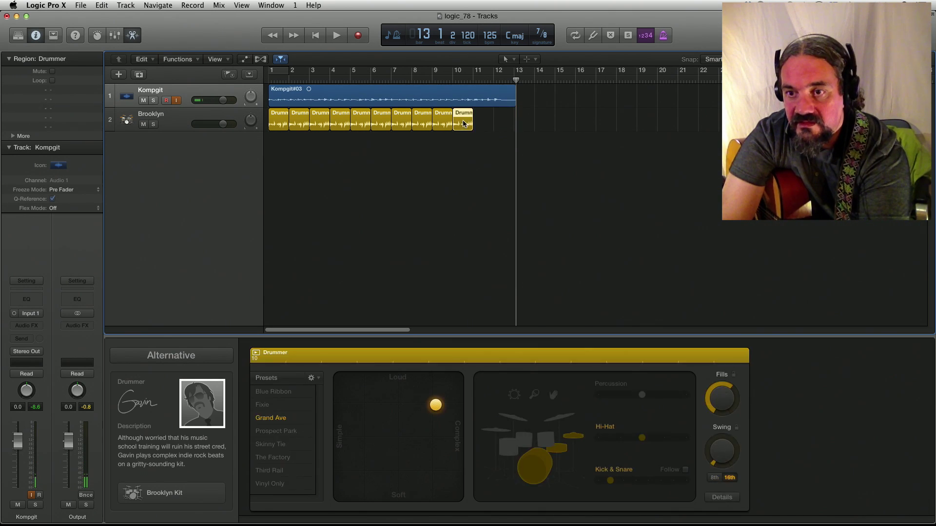
{"action": "key", "text": "Delete"}
{"action": "left_click", "coordinate": [443, 125]}
{"action": "key", "text": "Delete"}
{"action": "left_click", "coordinate": [418, 127]}
- Delete the remaining repeats at bars 8 to 2 and stretch the first region to bar 7
{"action": "key", "text": "Delete"}
{"action": "left_click", "coordinate": [397, 124]}
{"action": "key", "text": "Delete"}
{"action": "left_click", "coordinate": [380, 125]}
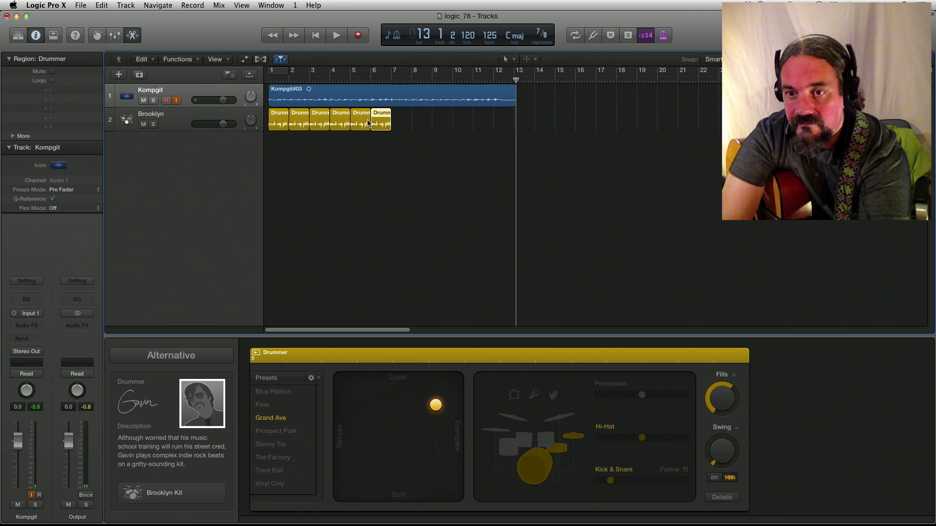
{"action": "key", "text": "Delete"}
{"action": "left_click", "coordinate": [341, 125]}
{"action": "key", "text": "Delete"}
{"action": "left_click", "coordinate": [358, 123]}
{"action": "key", "text": "Delete"}
{"action": "left_click", "coordinate": [322, 125]}
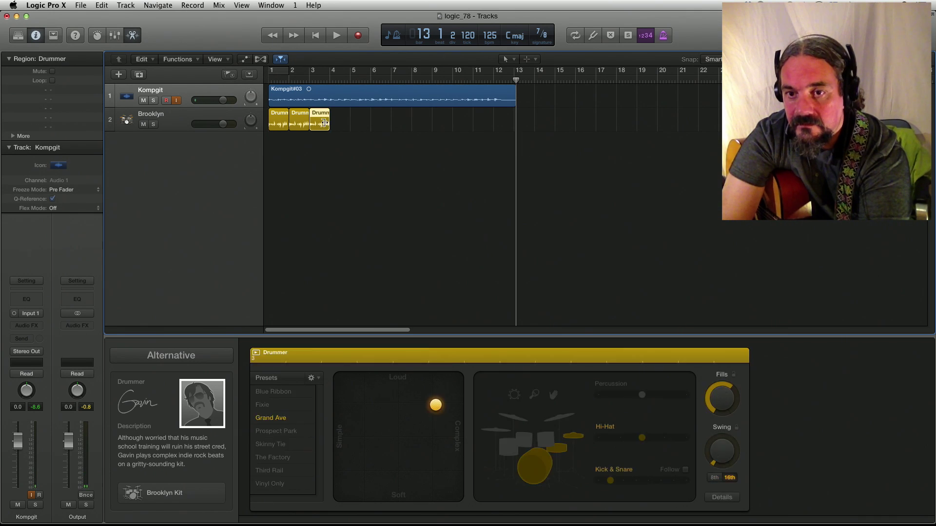
{"action": "key", "text": "Delete"}
{"action": "left_click", "coordinate": [298, 124]}
{"action": "key", "text": "Delete"}
{"action": "left_click_drag", "start_coordinate": [287, 122], "coordinate": [389, 120]}
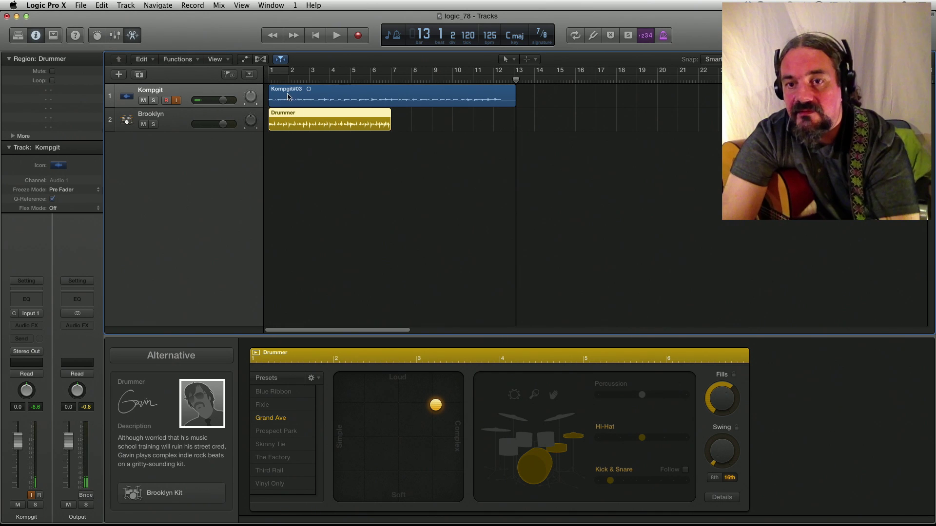
- Play drums and guitar together from bar 1 to check them, stopping near bar 7
{"action": "left_click", "coordinate": [270, 79]}
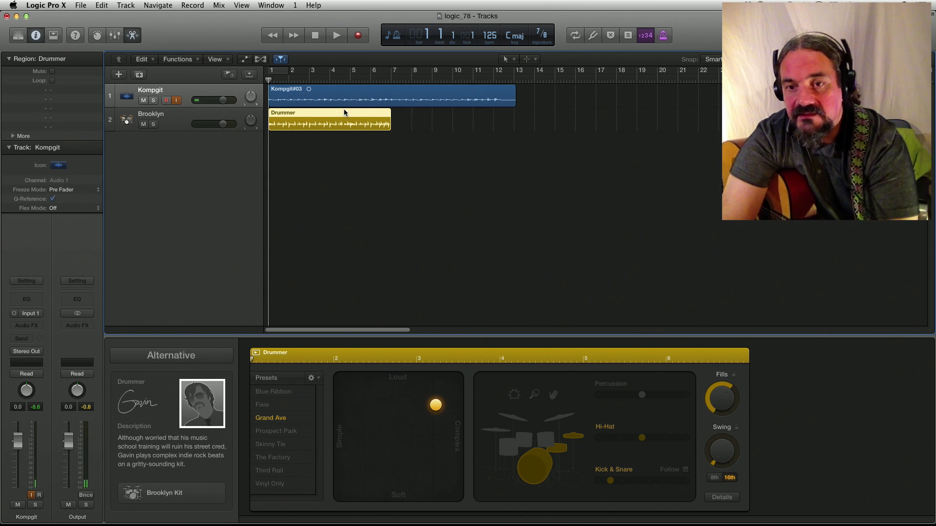
{"action": "key", "text": "space"}
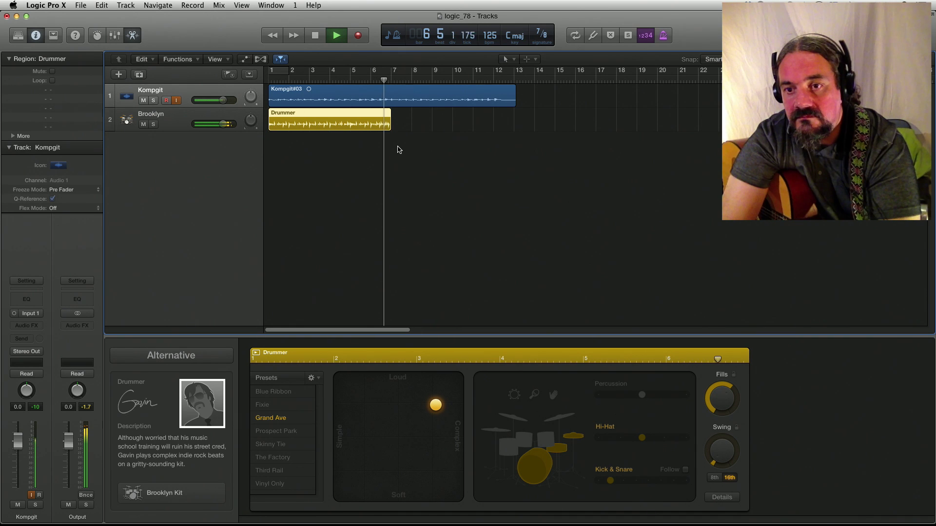
{"action": "key", "text": "space"}
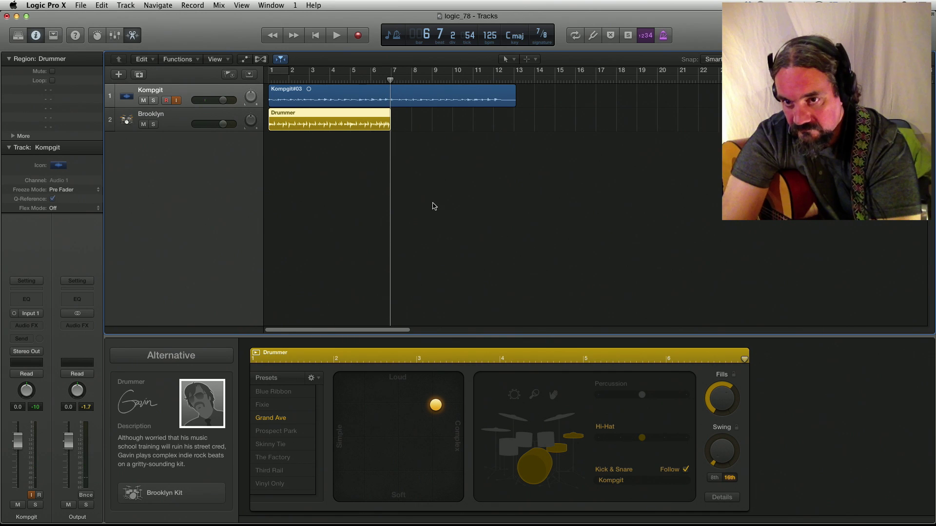
{"action": "key", "text": "space"}
{"action": "key", "text": "space"}
{"action": "key", "text": "Return"}
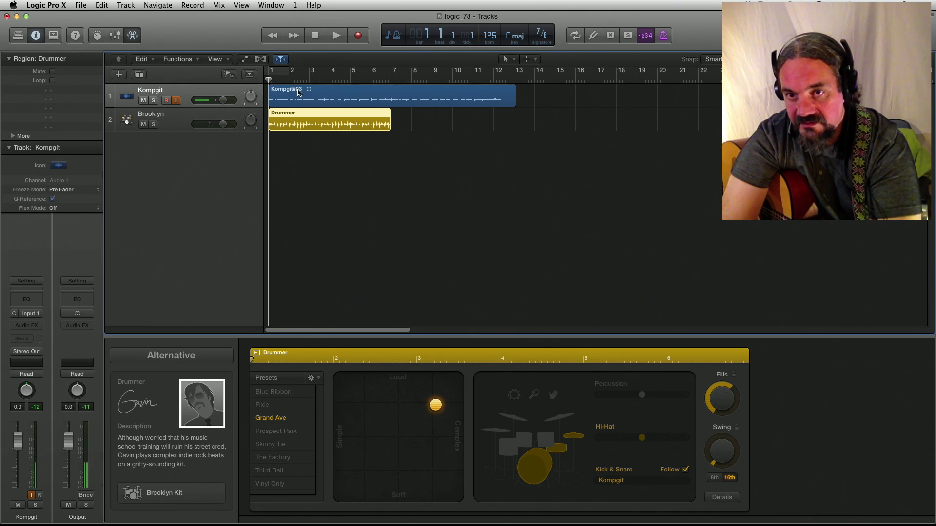
{"action": "key", "text": "space"}
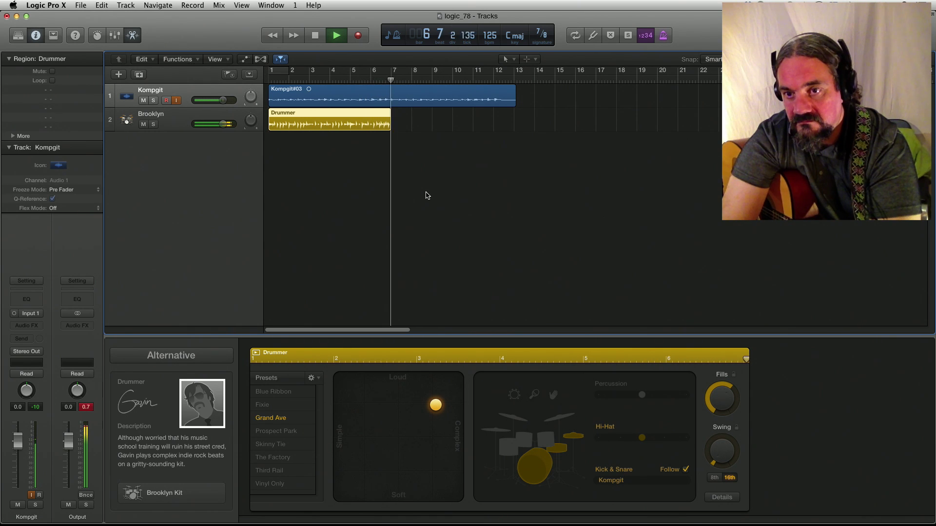
{"action": "key", "text": "space"}
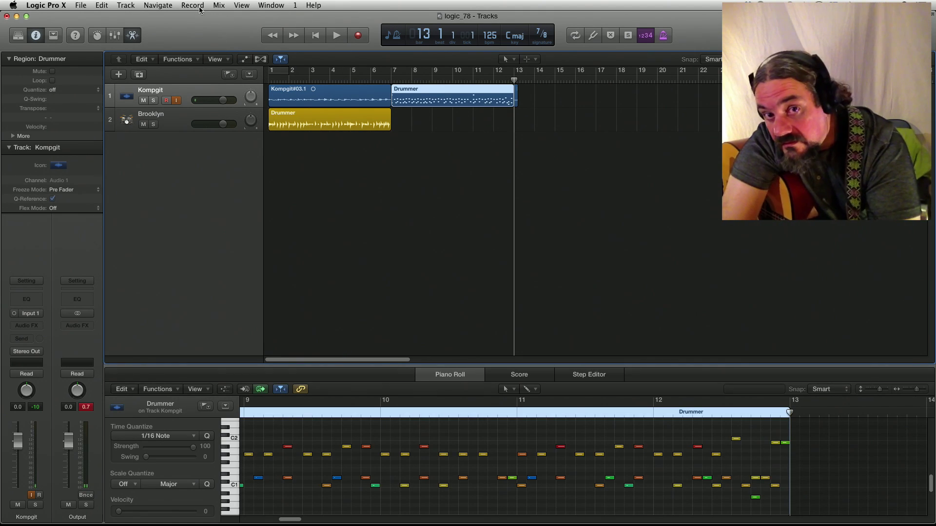
- Undo the paste onto Kompgit and paste the Drummer region onto Brooklyn at bar 7
{"action": "left_click", "coordinate": [101, 4]}
{"action": "left_click", "coordinate": [127, 16]}
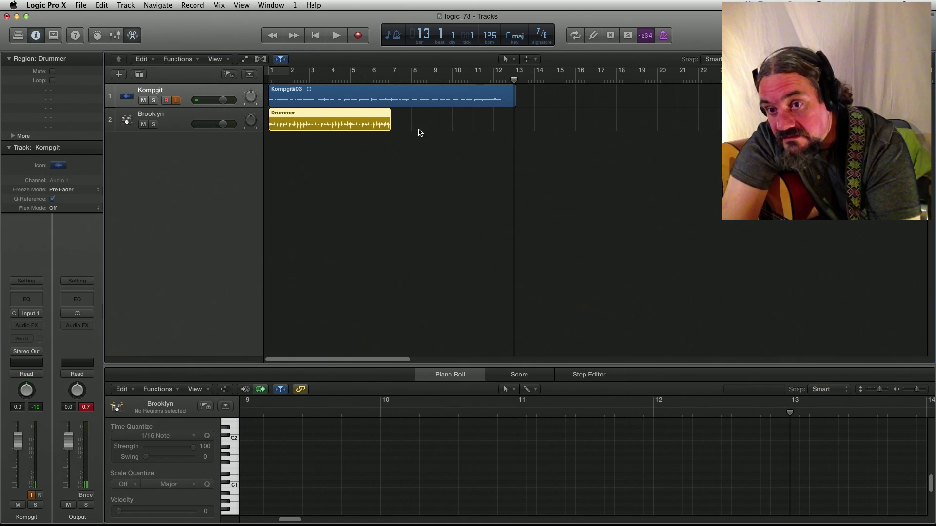
{"action": "double_click", "coordinate": [371, 115]}
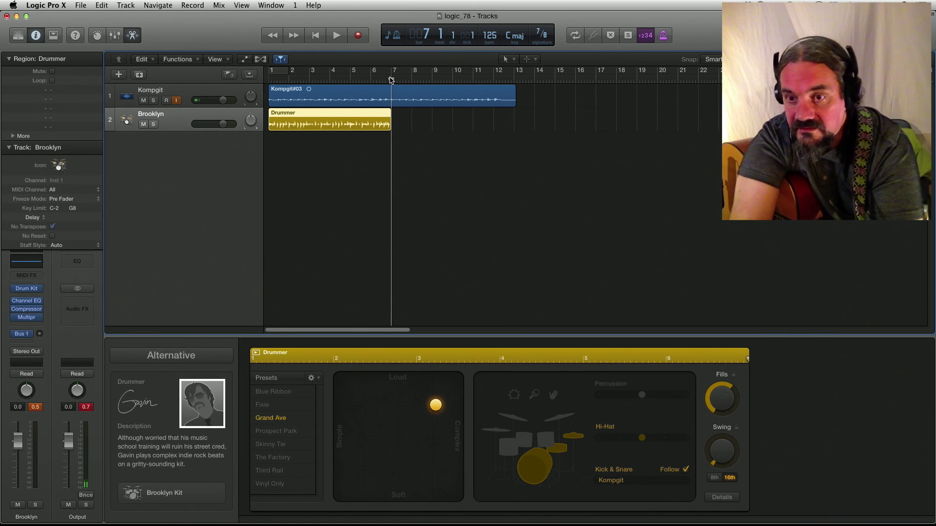
{"action": "key", "text": "super+v"}
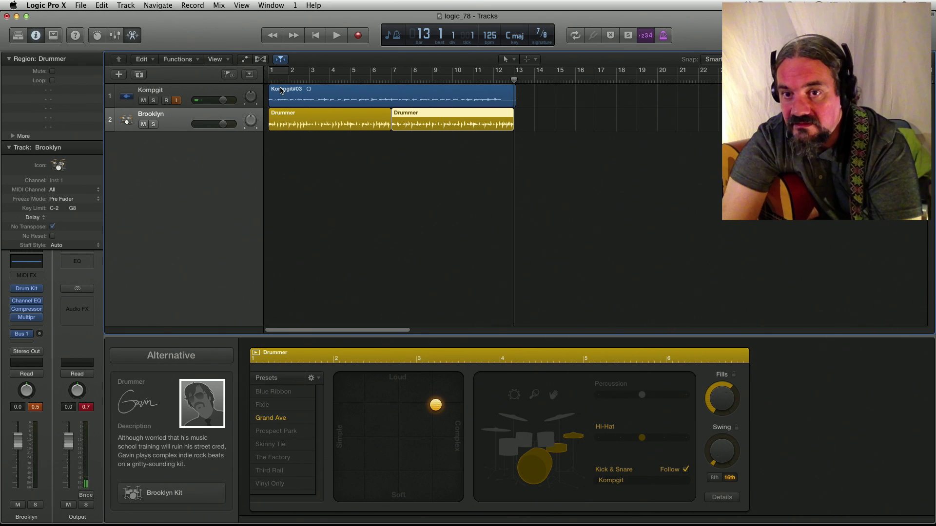
- Play back the drums and guitar from bar 1 to check them, then bring up New Tracks
{"action": "key", "text": "Return"}
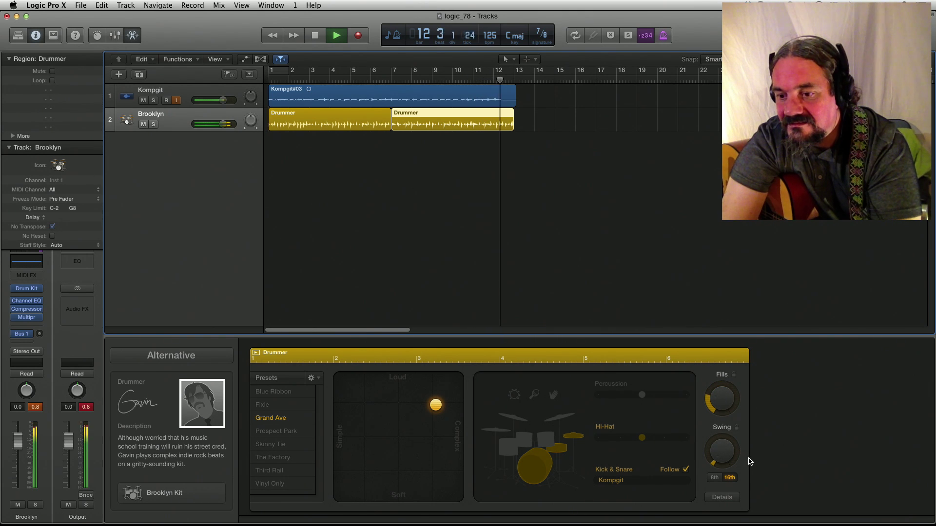
{"action": "key", "text": "space"}
{"action": "left_click", "coordinate": [361, 120]}
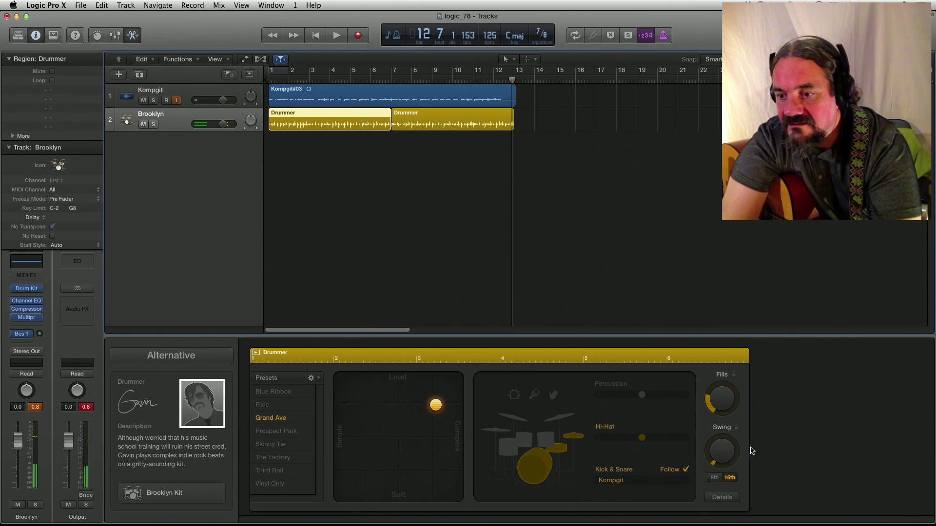
{"action": "left_click", "coordinate": [273, 81]}
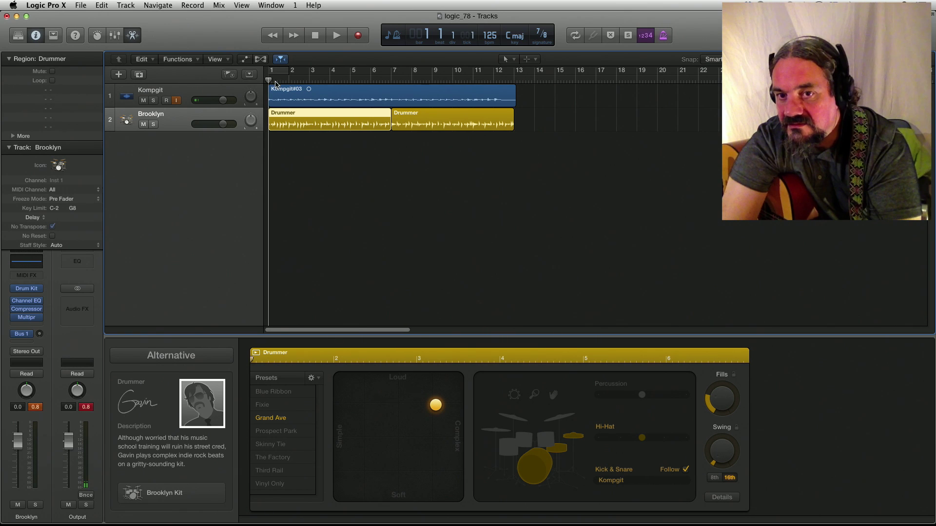
{"action": "key", "text": "space"}
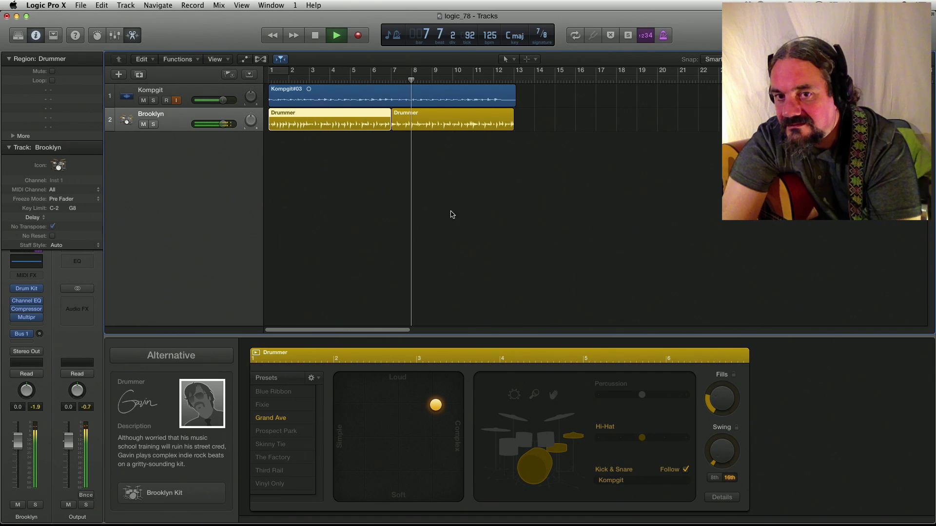
{"action": "key", "text": "space"}
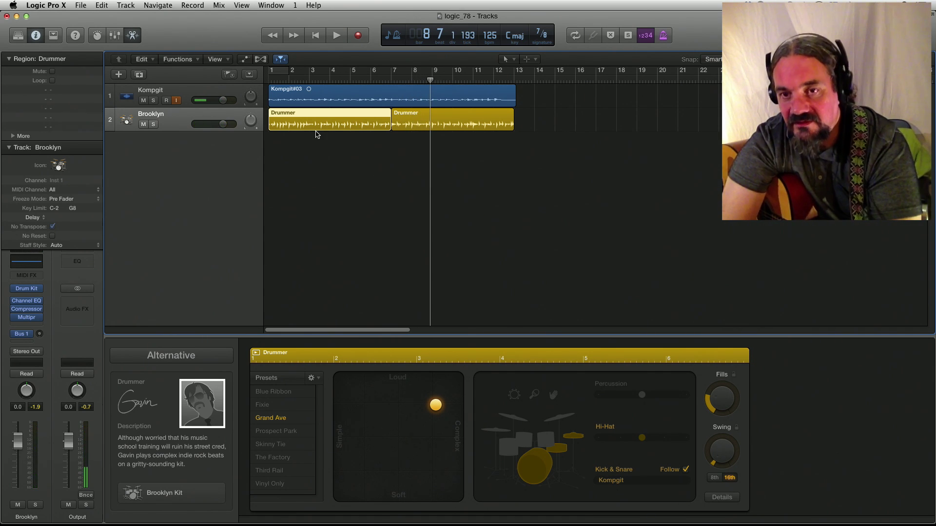
{"action": "left_click", "coordinate": [315, 37]}
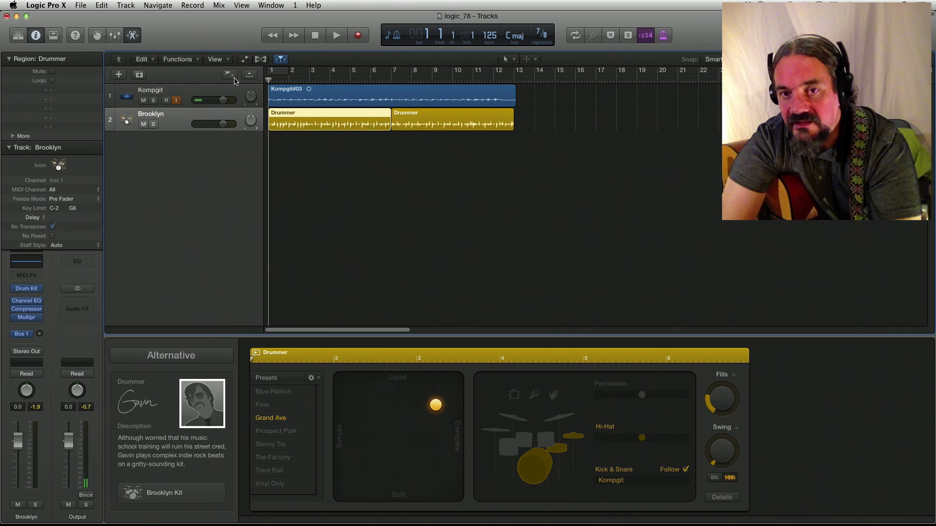
{"action": "left_click", "coordinate": [118, 74]}
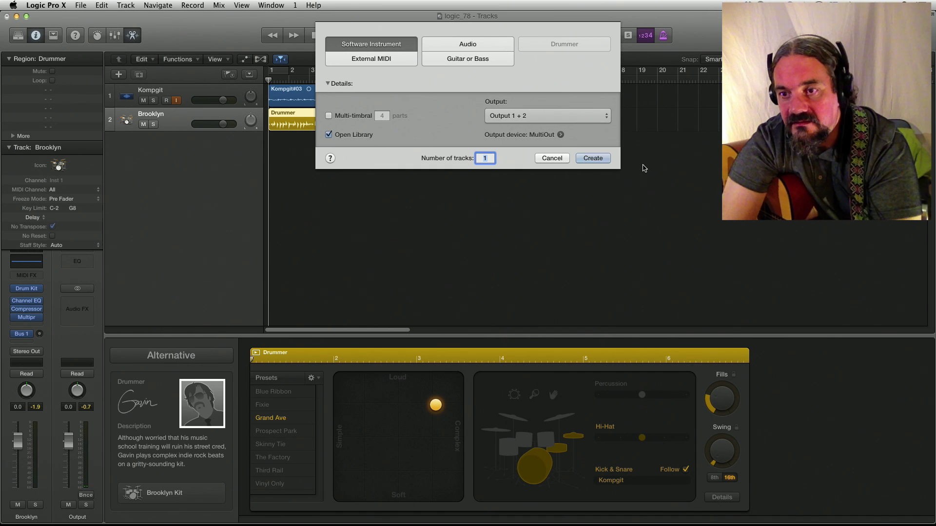
- Create the Audio 2 track, then shift Kompgit#03 and both Drummer regions to start at bar 2
{"action": "left_click", "coordinate": [431, 52]}
{"action": "left_click", "coordinate": [596, 182]}
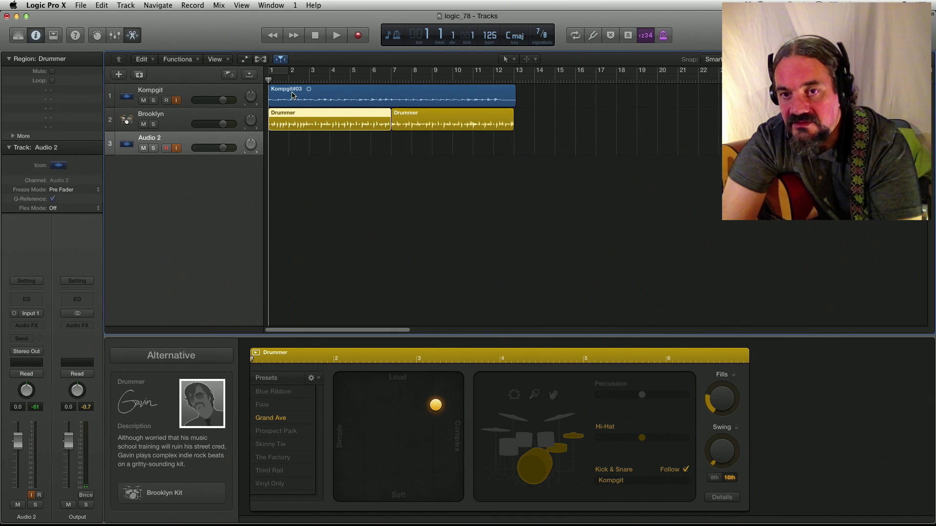
{"action": "left_click_drag", "start_coordinate": [292, 95], "coordinate": [315, 98]}
{"action": "left_click", "coordinate": [320, 112]}
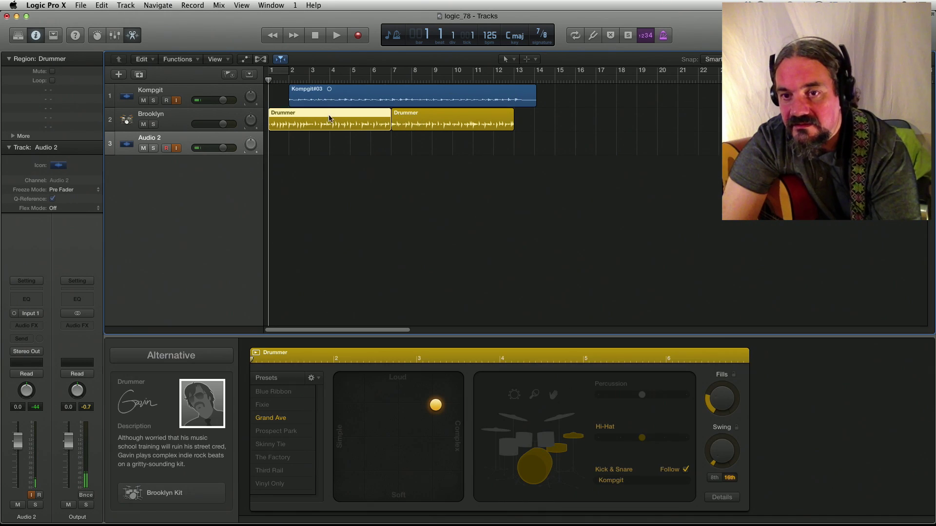
{"action": "left_click", "coordinate": [420, 115], "text": "shift"}
{"action": "left_click_drag", "start_coordinate": [355, 116], "coordinate": [374, 115]}
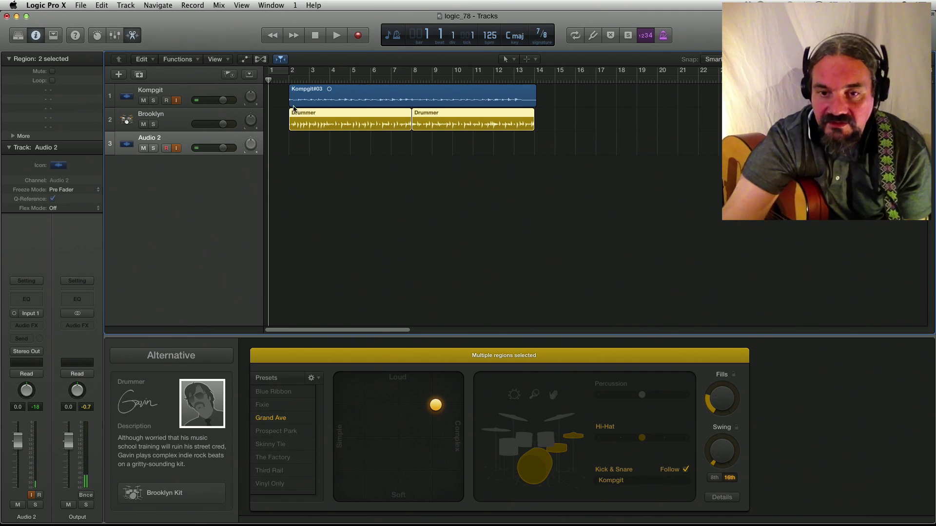
- Record a guitar take, logic_78_2#03, on Audio 2 from bar 1, stopping at bar 14
{"action": "left_click", "coordinate": [358, 36]}
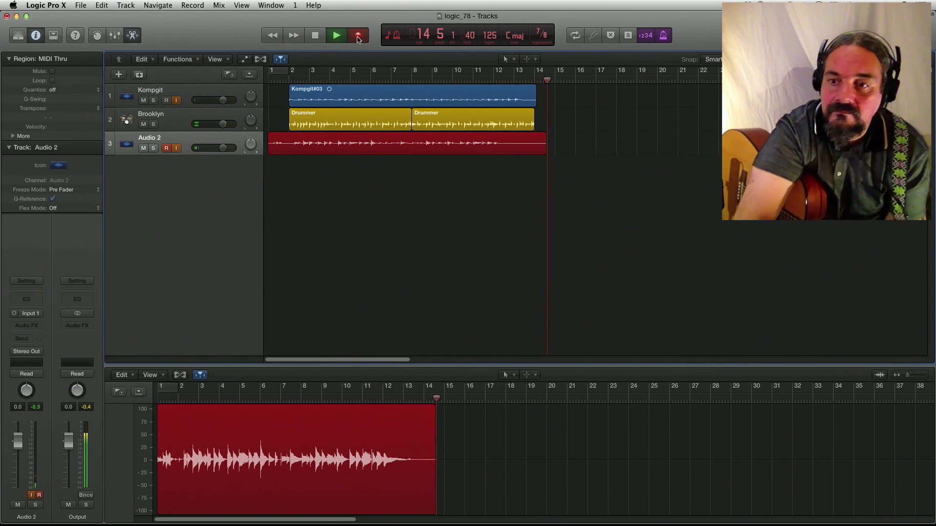
{"action": "key", "text": "space"}
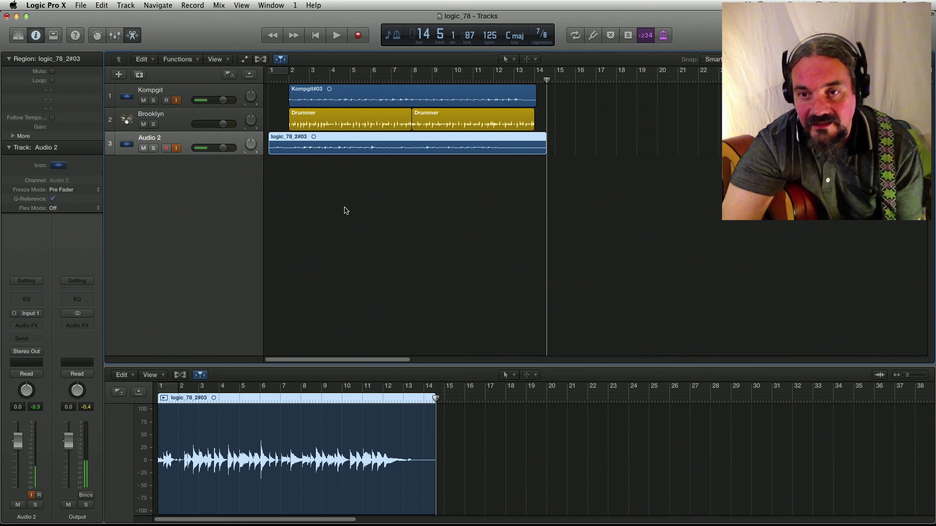
- Play back the new Audio 2 recording from bar 1 to review it
{"action": "key", "text": "Return"}
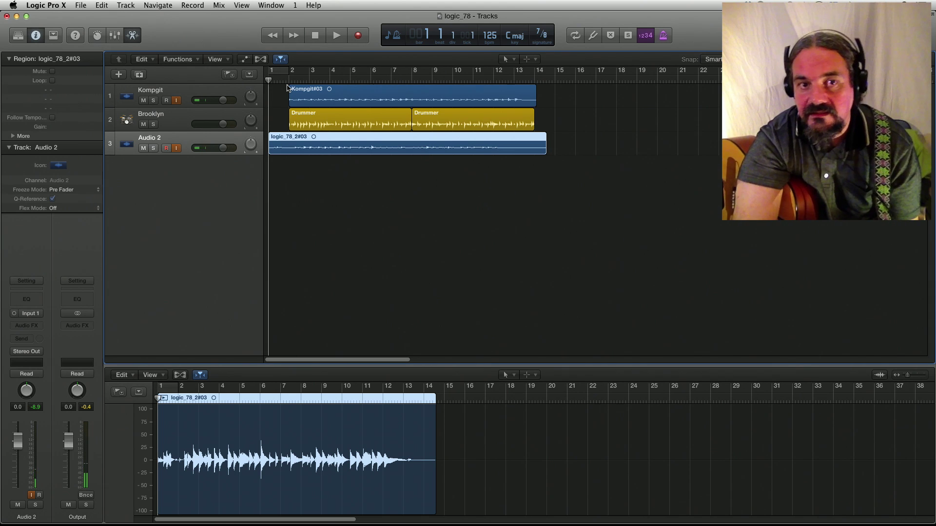
{"action": "key", "text": "space"}
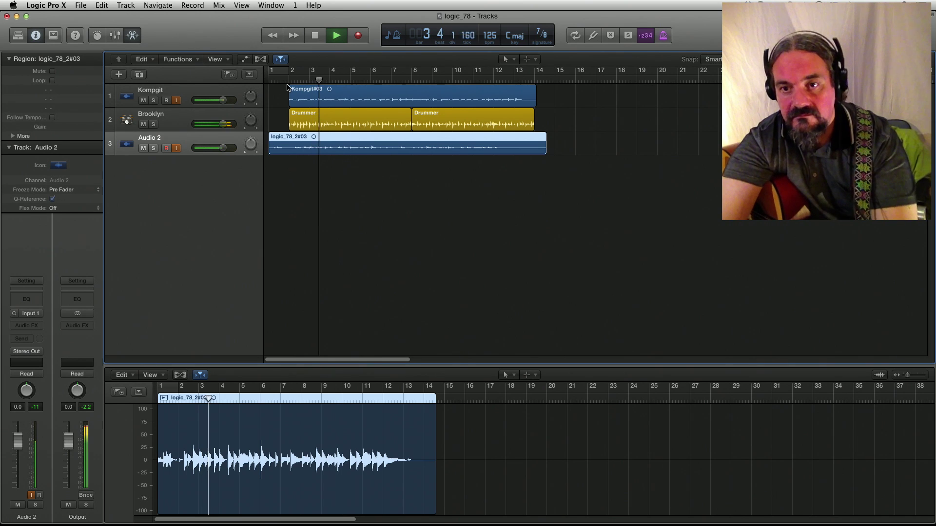
{"action": "key", "text": "space"}
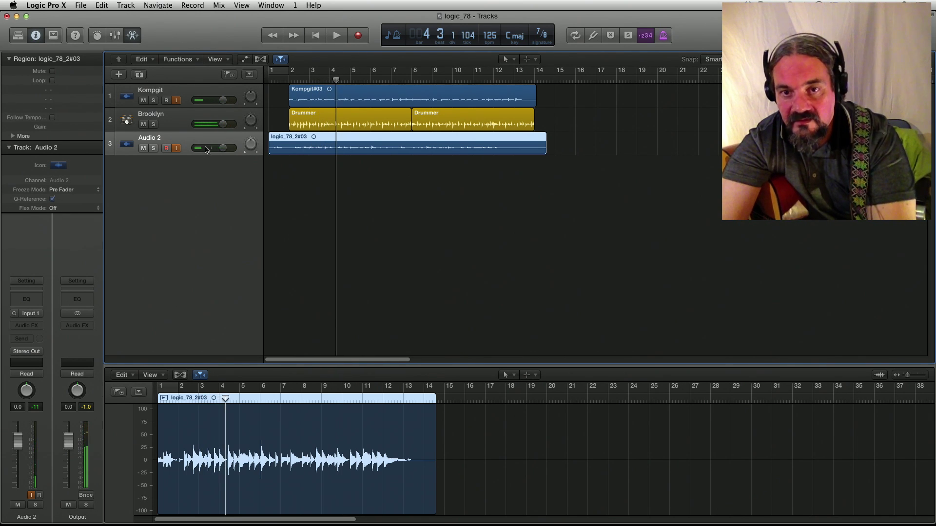
- Solo the Kompgit track and loop bars 2 to 13 in cycle playback
{"action": "left_click", "coordinate": [299, 91]}
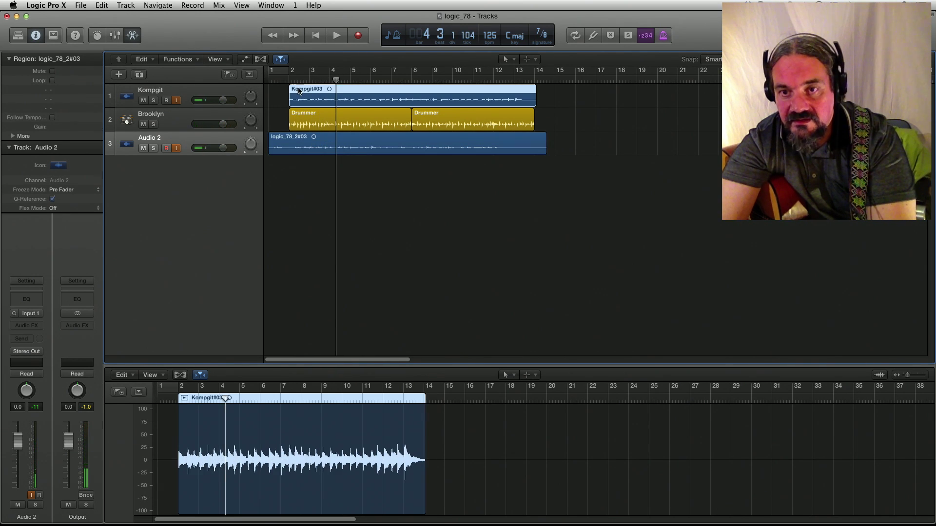
{"action": "left_click", "coordinate": [153, 100]}
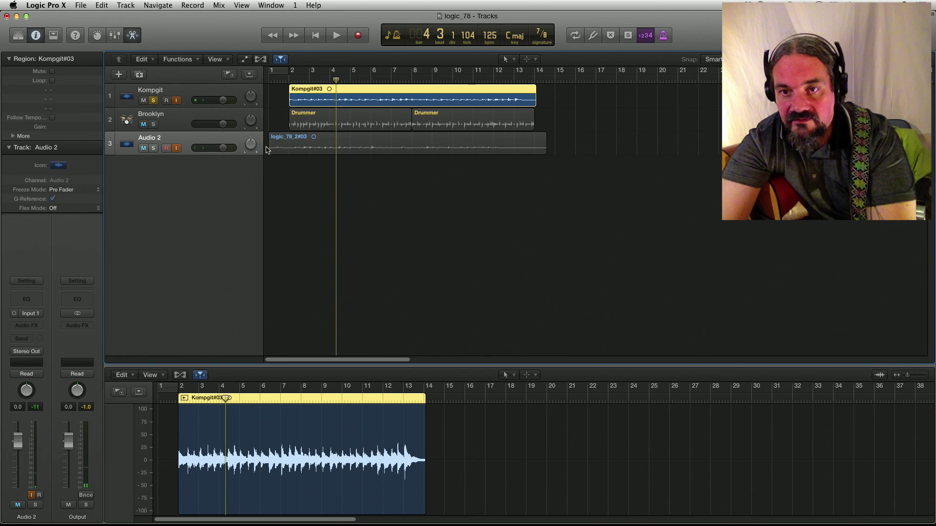
{"action": "left_click_drag", "start_coordinate": [281, 74], "coordinate": [513, 70]}
{"action": "key", "text": "space"}
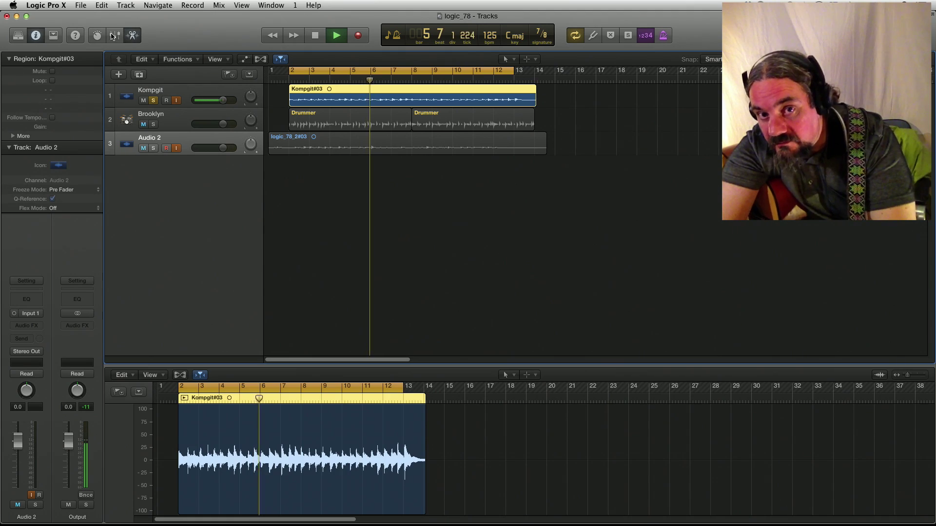
- Show the mixer and load the 007 Atmo Git preset in Kompgit's Guitar Rig
{"action": "left_click", "coordinate": [195, 143]}
{"action": "key", "text": "x"}
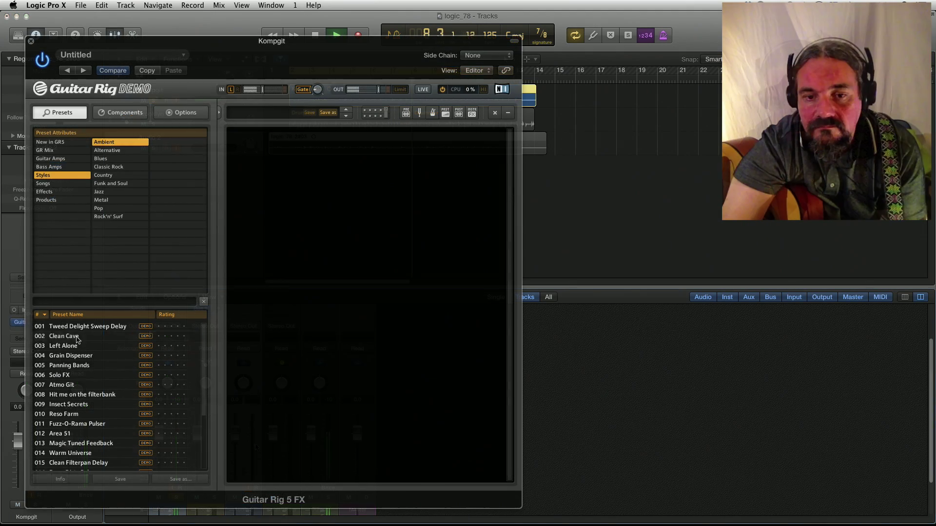
{"action": "left_click", "coordinate": [77, 337]}
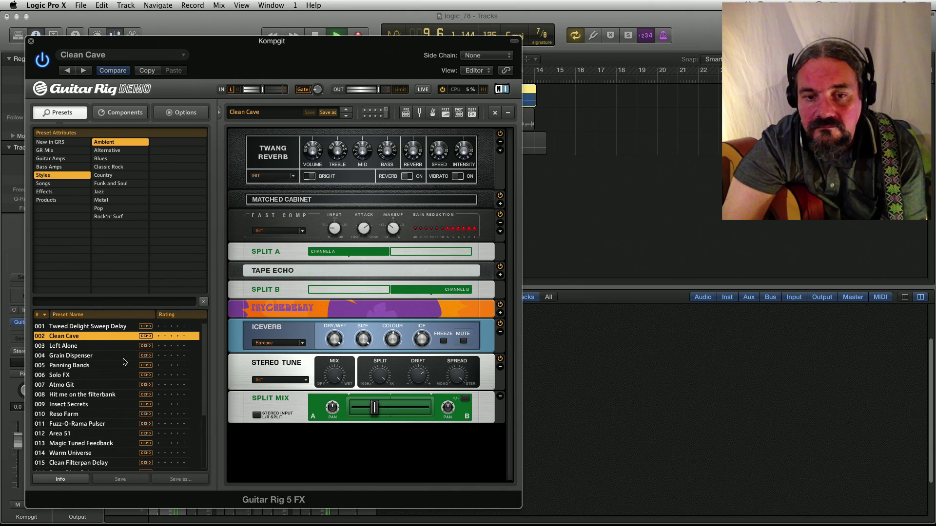
{"action": "left_click", "coordinate": [73, 386]}
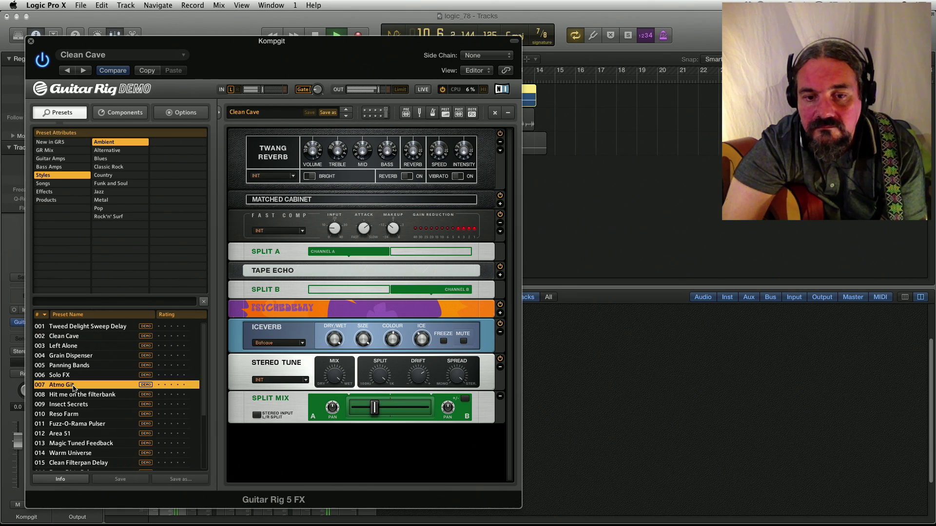
{"action": "scroll", "coordinate": [128, 422], "scroll_direction": "down", "scroll_amount": 3}
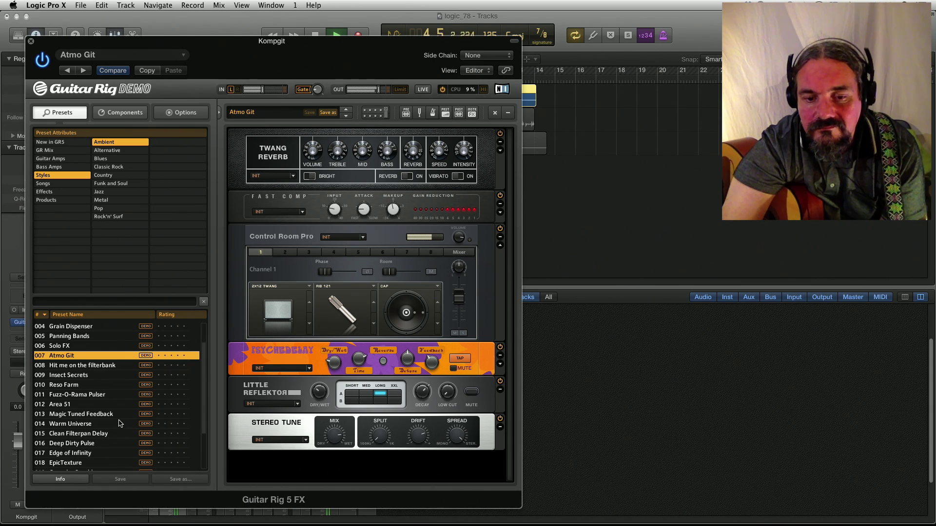
{"action": "scroll", "coordinate": [120, 424], "scroll_direction": "down", "scroll_amount": 3}
{"action": "scroll", "coordinate": [118, 424], "scroll_direction": "up", "scroll_amount": 4}
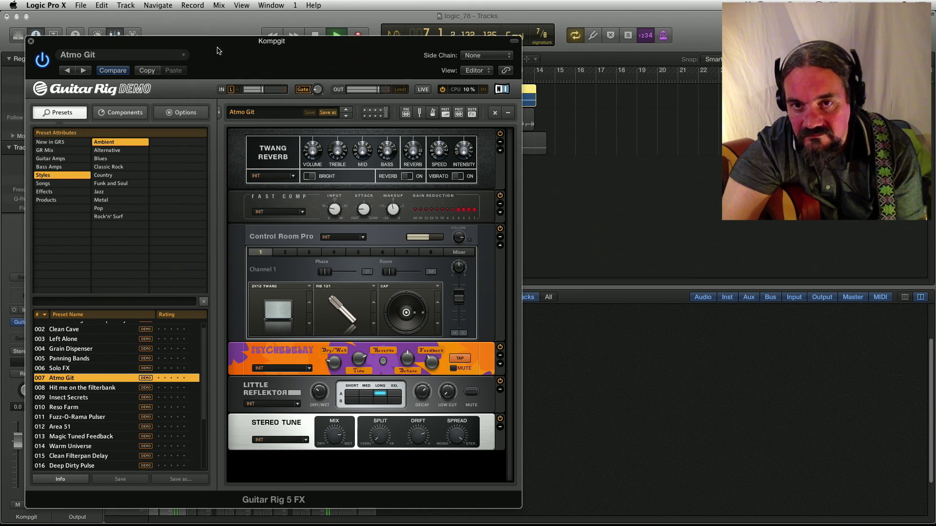
{"action": "left_click_drag", "start_coordinate": [63, 58], "coordinate": [216, 79]}
- Remove Guitar Rig from Kompgit's insert and route a Kompgit send to Bus 2
{"action": "left_click", "coordinate": [183, 61]}
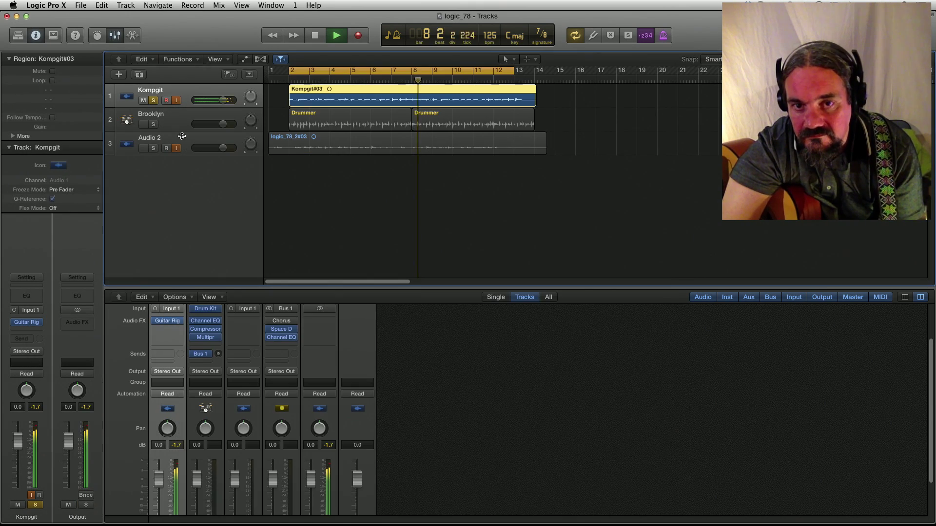
{"action": "left_click", "coordinate": [180, 321]}
{"action": "left_click", "coordinate": [181, 339]}
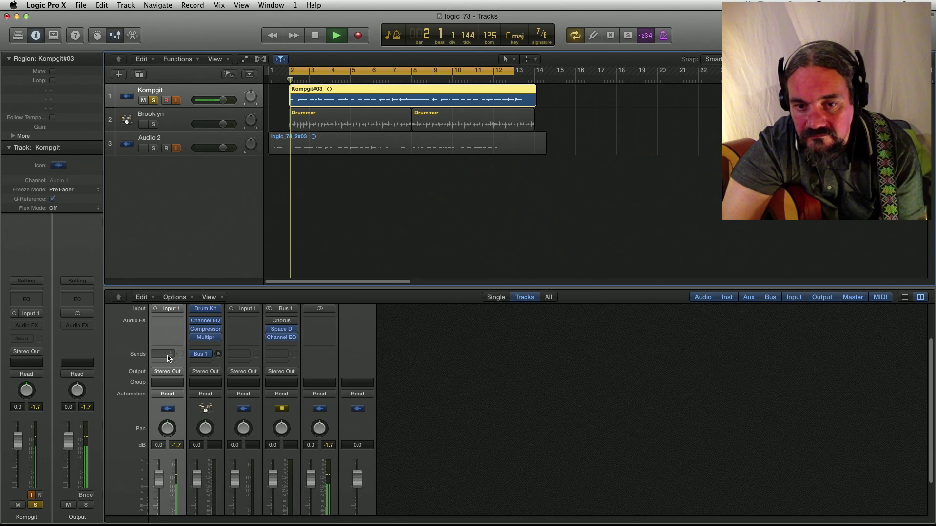
{"action": "left_click", "coordinate": [171, 355]}
{"action": "mouse_move", "coordinate": [192, 402]}
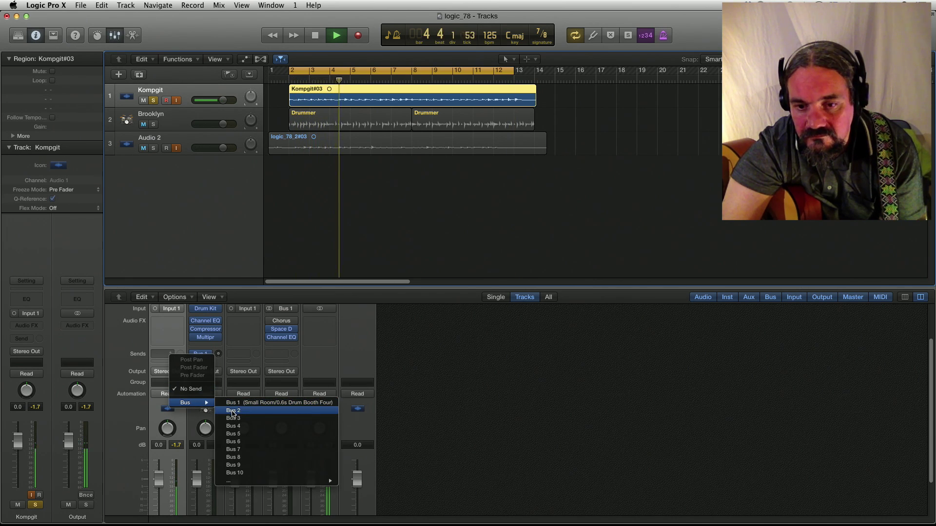
{"action": "left_click", "coordinate": [233, 411]}
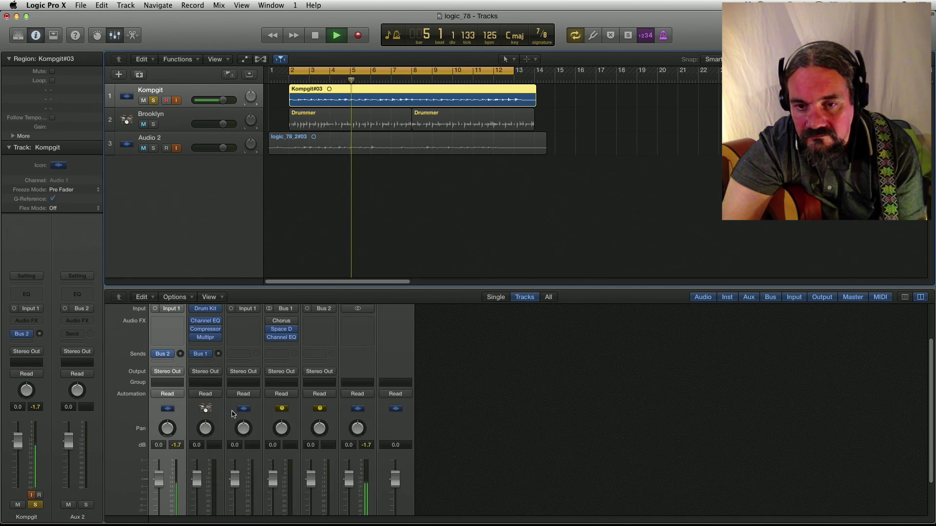
- Insert Guitar Rig 5 MFX in stereo on the new Bus 2 aux
{"action": "left_click", "coordinate": [322, 326]}
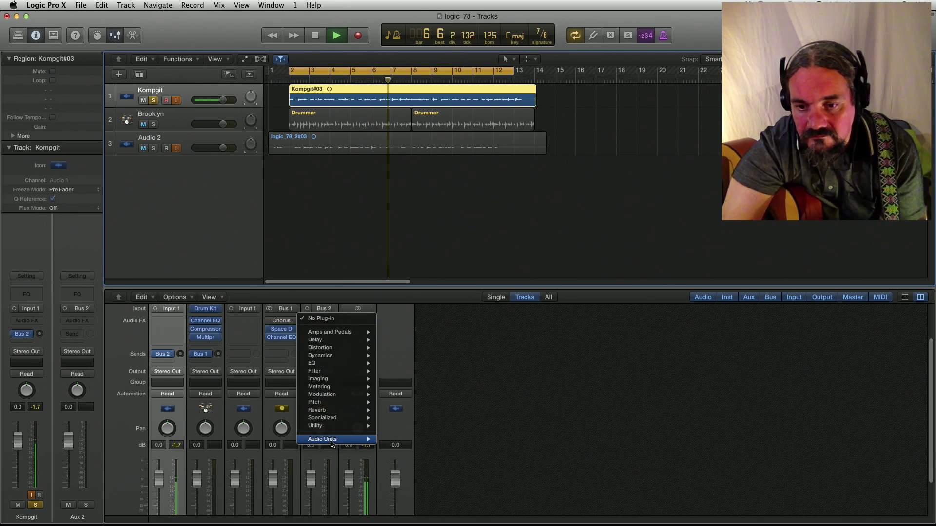
{"action": "mouse_move", "coordinate": [321, 440]}
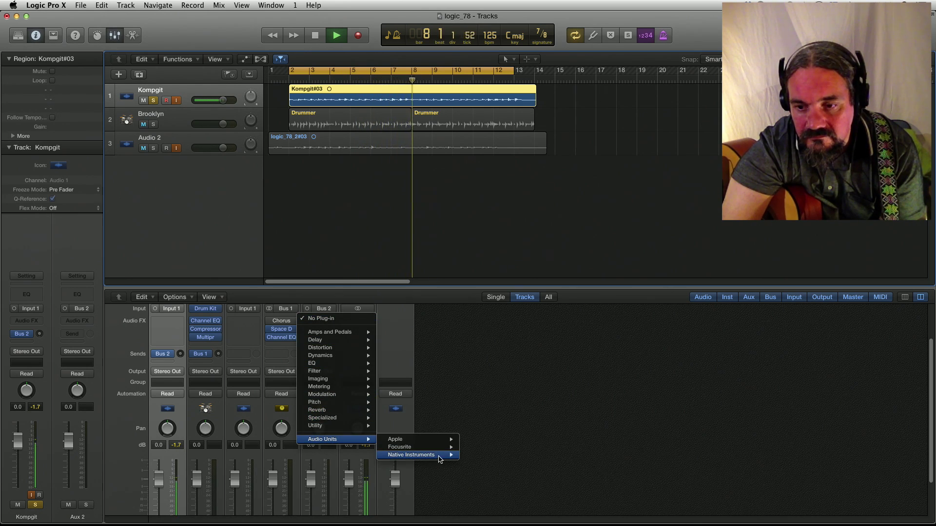
{"action": "mouse_move", "coordinate": [428, 454]}
{"action": "mouse_move", "coordinate": [507, 462]}
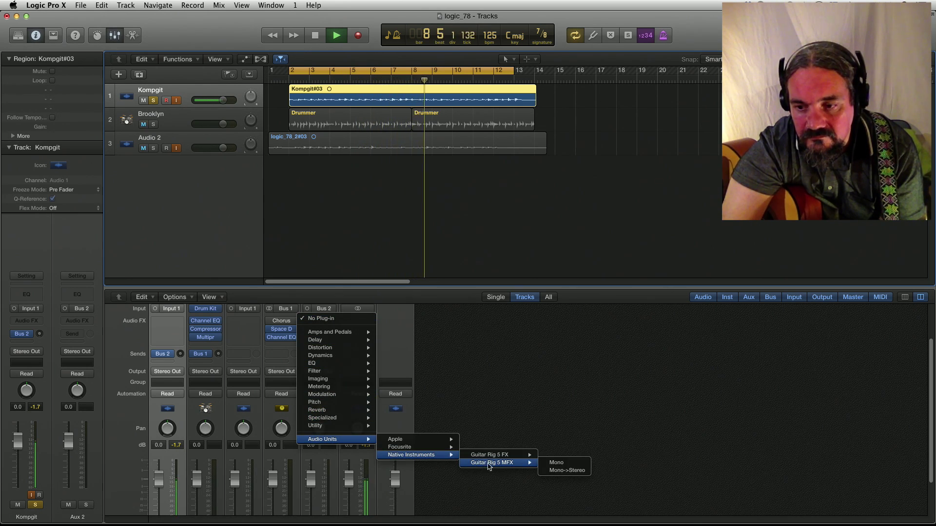
{"action": "left_click", "coordinate": [565, 470]}
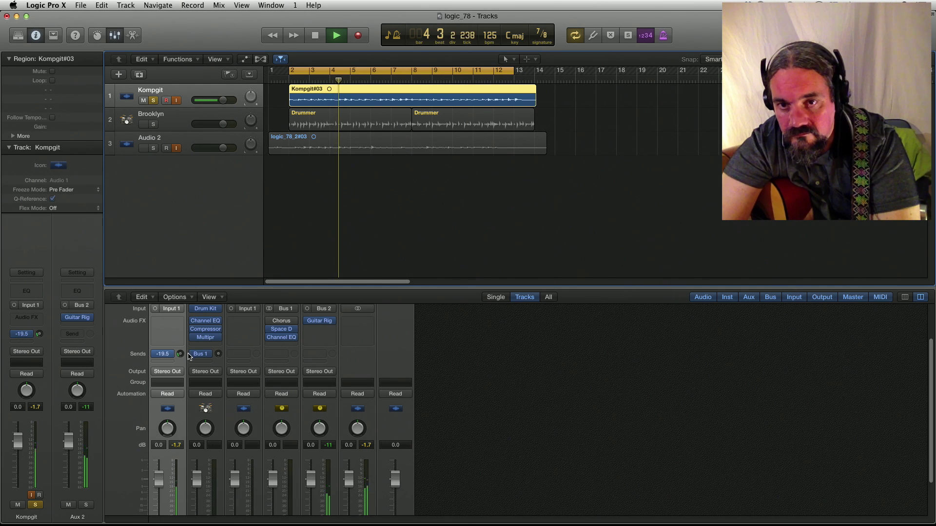
- Unsolo Kompgit, solo Audio 2, and bring up Audio 2's insert plug-in list
{"action": "left_click", "coordinate": [153, 100]}
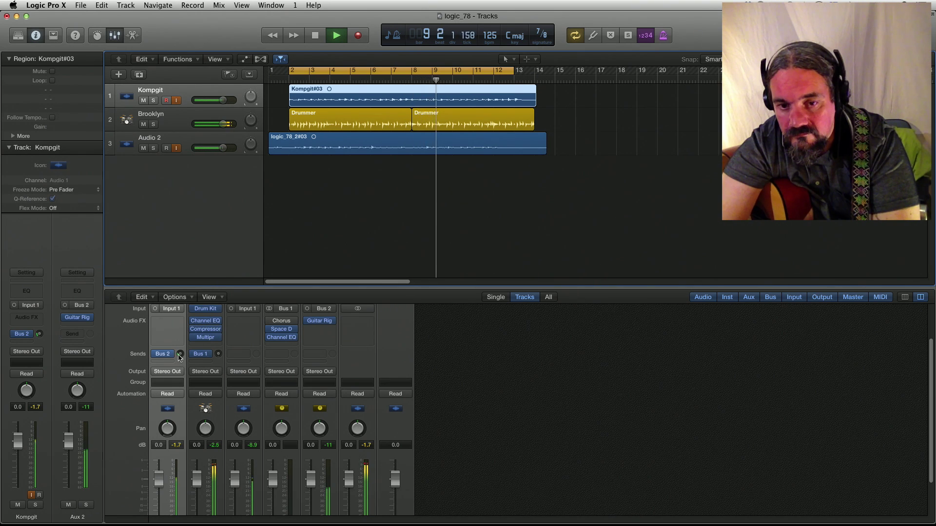
{"action": "left_click", "coordinate": [180, 141]}
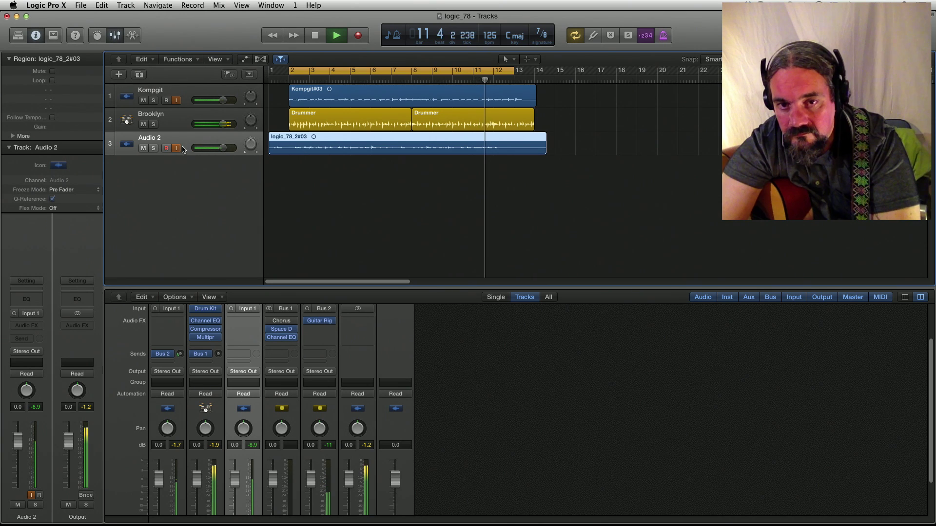
{"action": "left_click", "coordinate": [154, 148]}
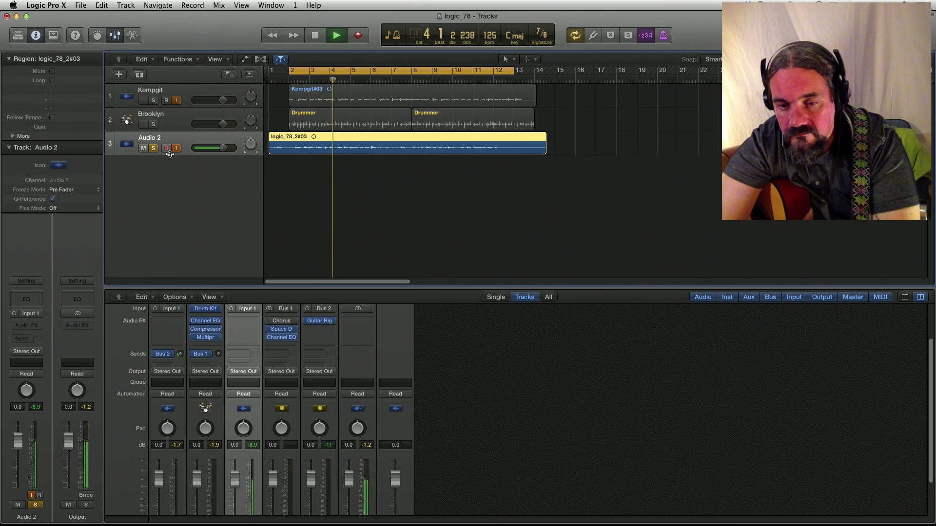
{"action": "left_click", "coordinate": [245, 325]}
- Insert Guitar Rig 5 MFX on the Audio 2 track
{"action": "mouse_move", "coordinate": [258, 439]}
{"action": "mouse_move", "coordinate": [341, 455]}
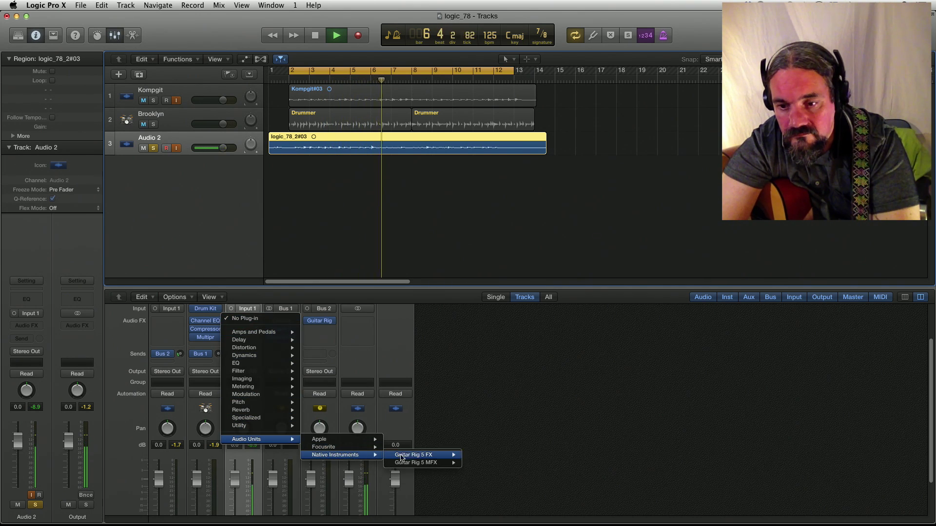
{"action": "mouse_move", "coordinate": [415, 463]}
{"action": "left_click", "coordinate": [481, 473]}
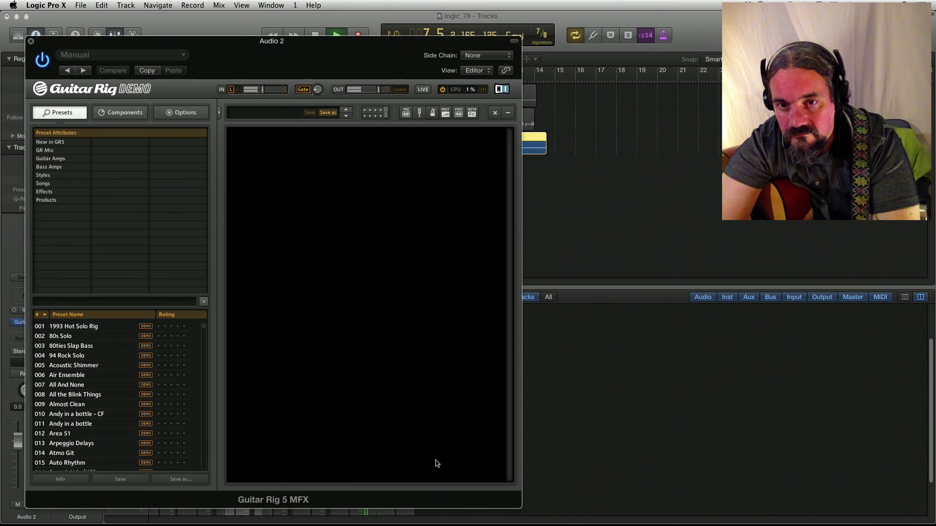
- Load the Classic Rock preset 015 Little Jimis Wing and close the Guitar Rig window
{"action": "left_click", "coordinate": [44, 175]}
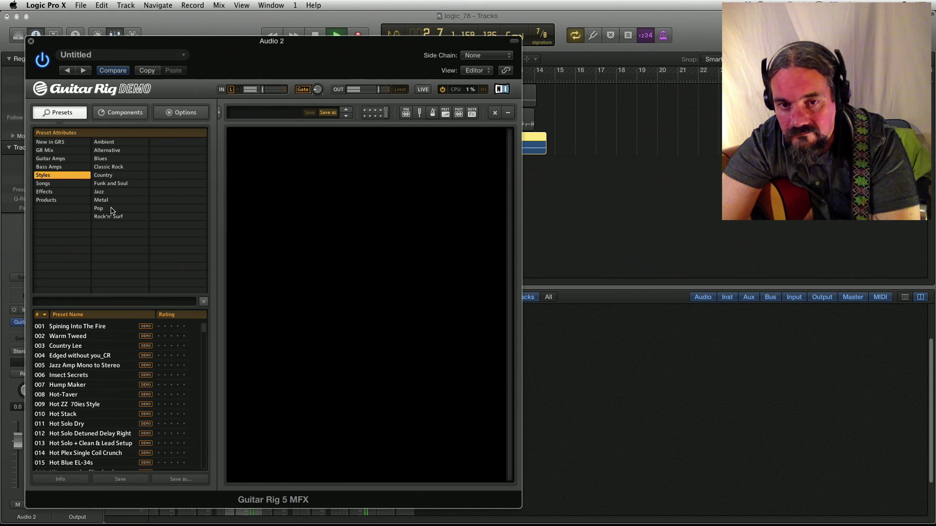
{"action": "left_click", "coordinate": [110, 168]}
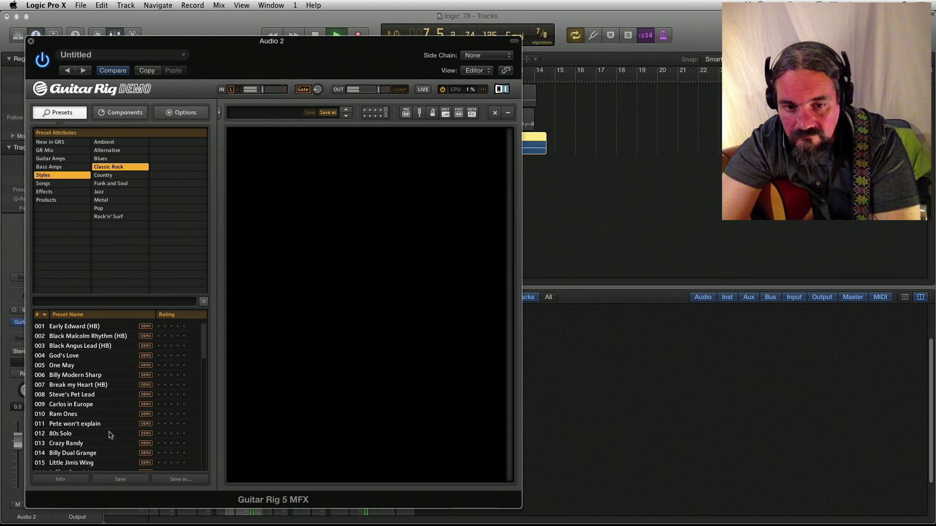
{"action": "scroll", "coordinate": [109, 435], "scroll_direction": "down", "scroll_amount": 1}
{"action": "left_click", "coordinate": [85, 445]}
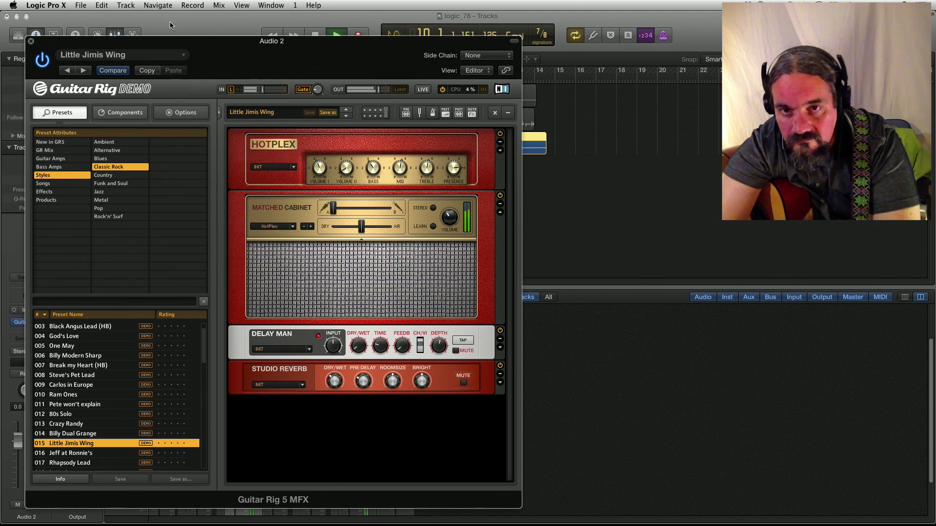
{"action": "left_click_drag", "start_coordinate": [174, 41], "coordinate": [362, 36]}
{"action": "left_click", "coordinate": [220, 36]}
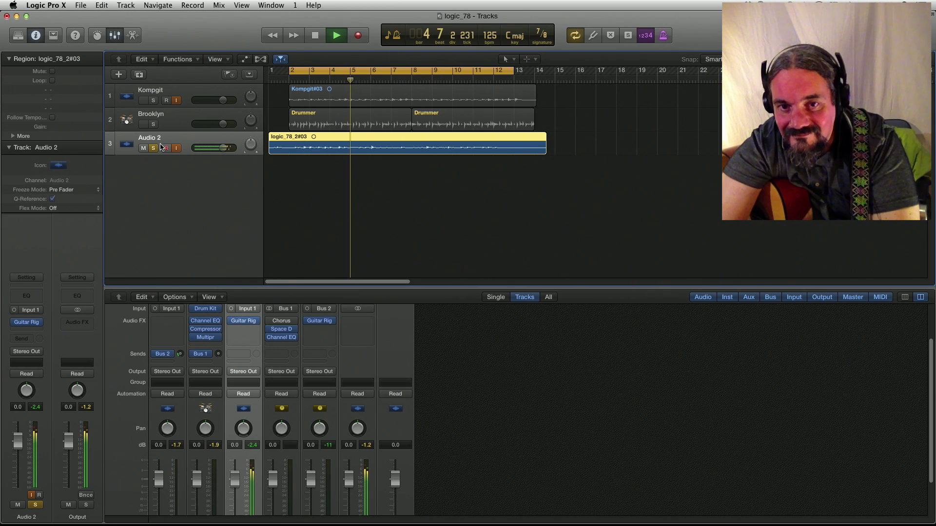
- Unsolo Audio 2, add AdLimit after its Guitar Rig, and stop playback
{"action": "left_click", "coordinate": [154, 148]}
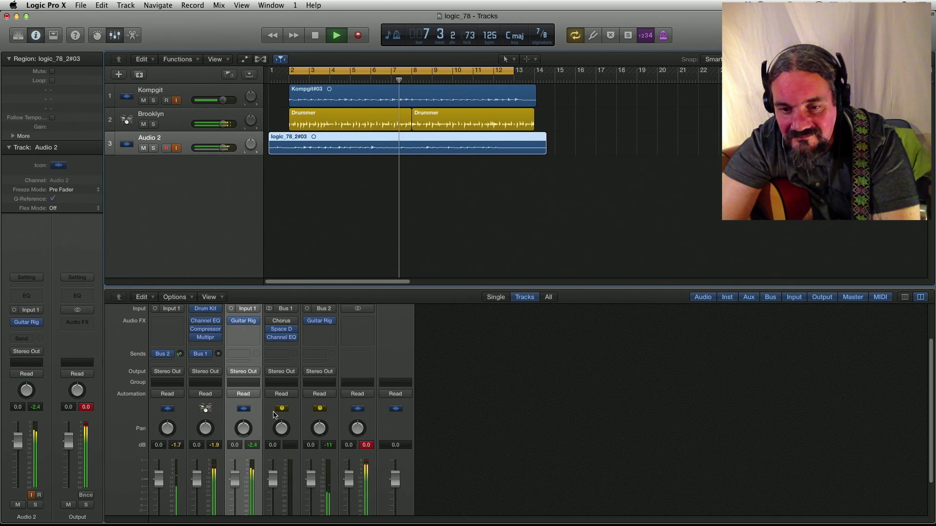
{"action": "key", "text": "super+z"}
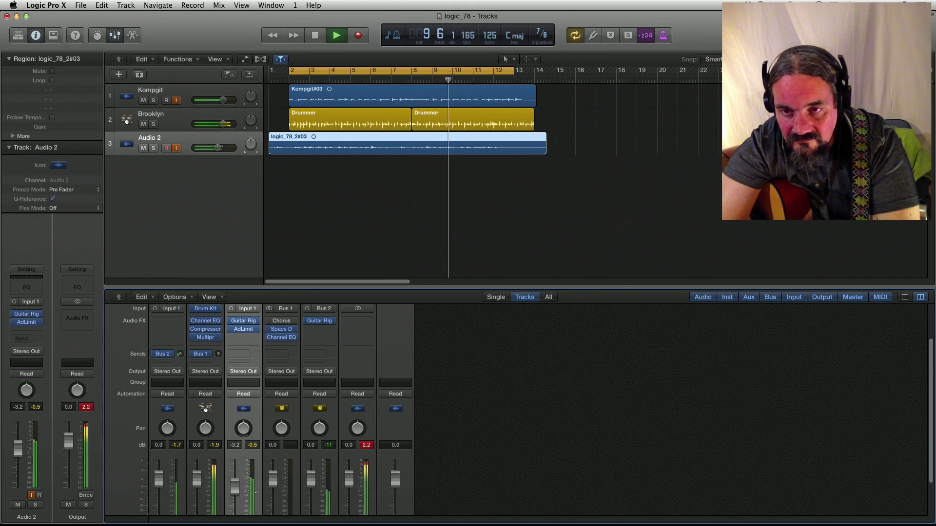
{"action": "key", "text": "space"}
- Set the cycle range to bars 1–14 and return the playhead to bar 1
{"action": "left_click", "coordinate": [319, 73]}
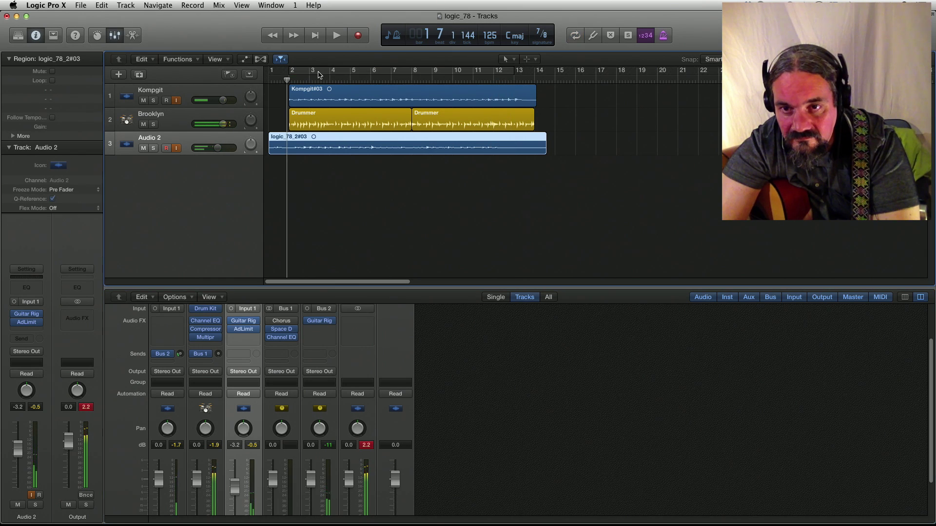
{"action": "left_click", "coordinate": [294, 68]}
{"action": "left_click_drag", "start_coordinate": [291, 70], "coordinate": [269, 70]}
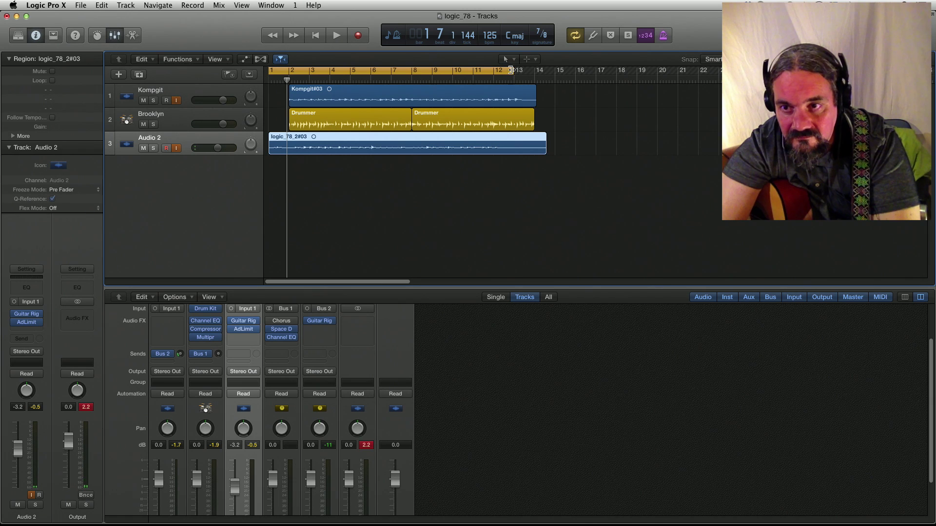
{"action": "left_click_drag", "start_coordinate": [511, 70], "coordinate": [541, 71]}
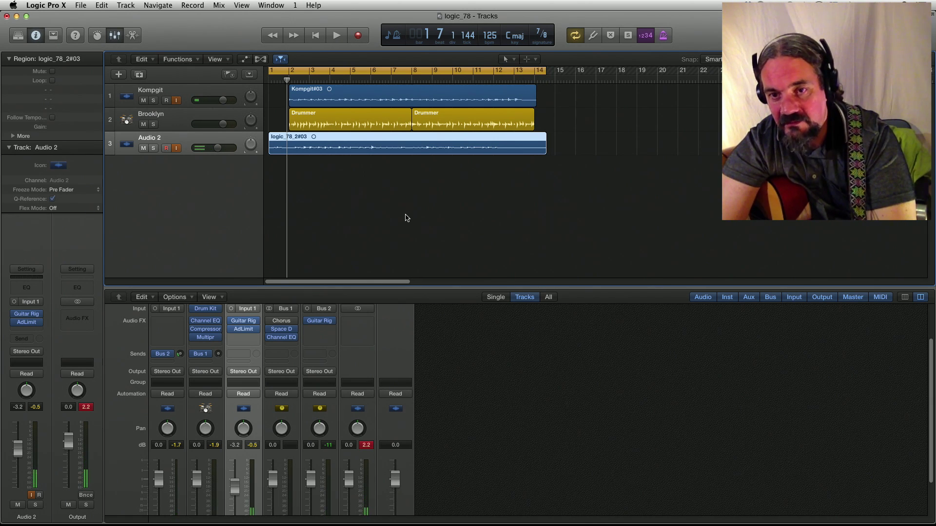
{"action": "left_click", "coordinate": [184, 90]}
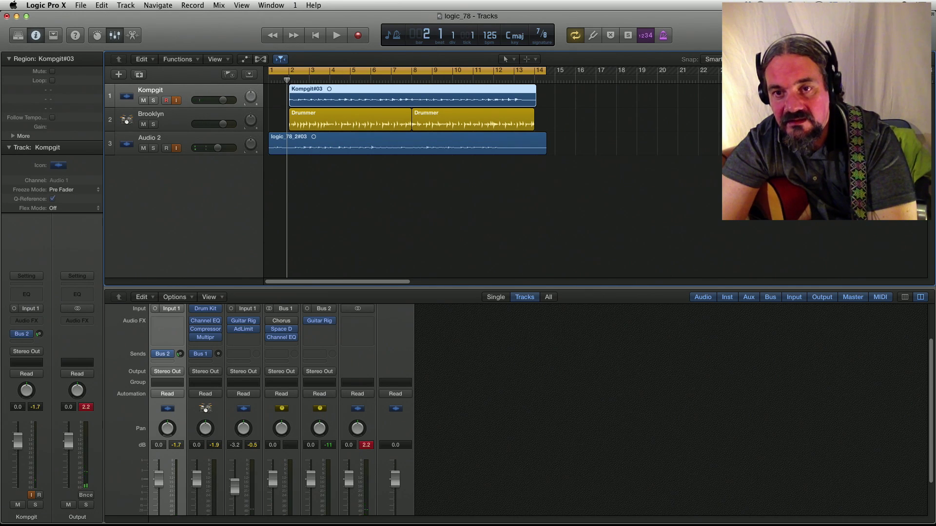
{"action": "left_click_drag", "start_coordinate": [287, 80], "coordinate": [261, 80]}
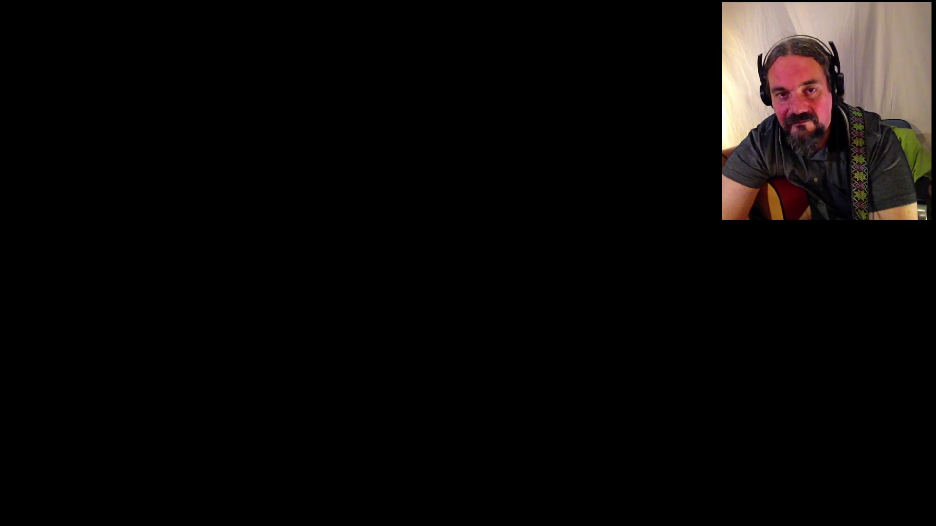